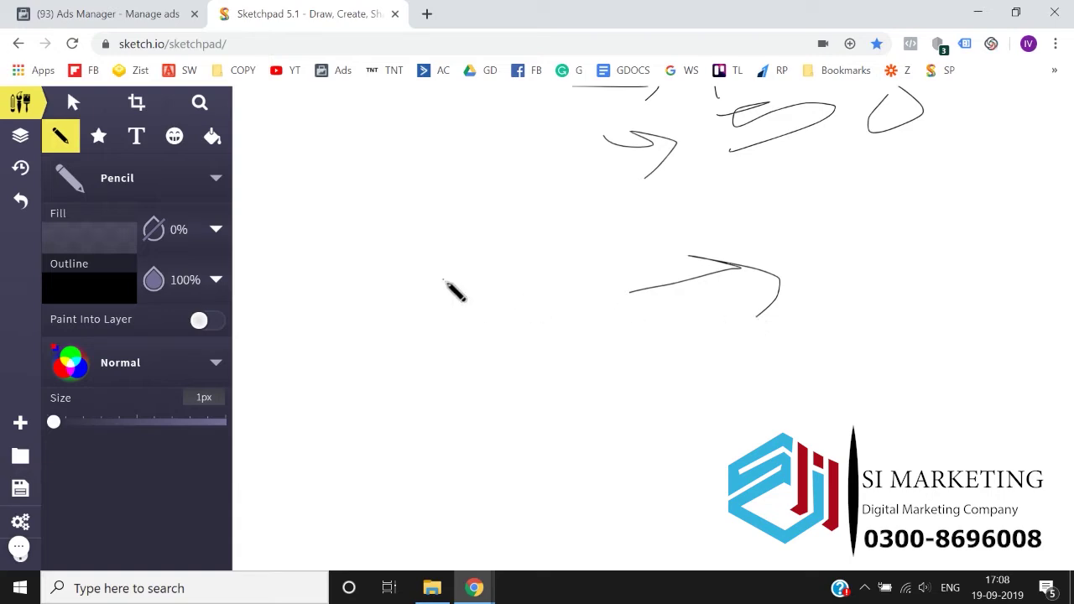
Clear the existing sketch and draw a large arrow pointing right with the Pencil
{"action": "key", "text": "ctrl+a"}
{"action": "key", "text": "Delete"}
{"action": "left_click_drag", "start_coordinate": [390, 273], "coordinate": [552, 268]}
{"action": "mouse_move", "coordinate": [463, 241]}
{"action": "left_mouse_down"}
{"action": "mouse_move", "coordinate": [562, 259]}
{"action": "mouse_move", "coordinate": [475, 365]}
{"action": "left_mouse_up"}
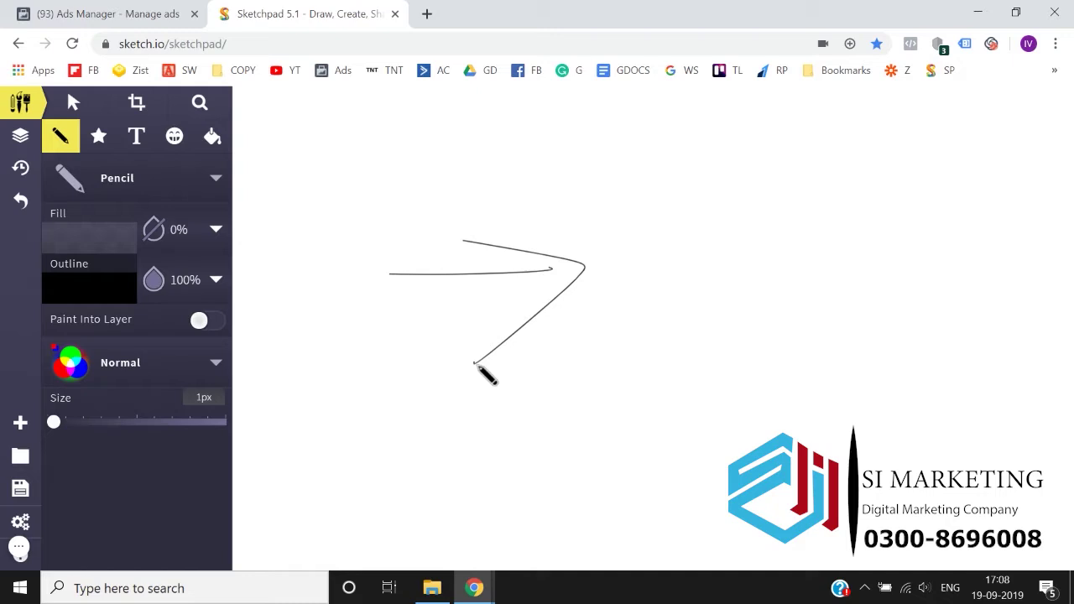
Switch to Ads Manager, open Audiences, and change to the marketing ad account
{"action": "left_click", "coordinate": [130, 12]}
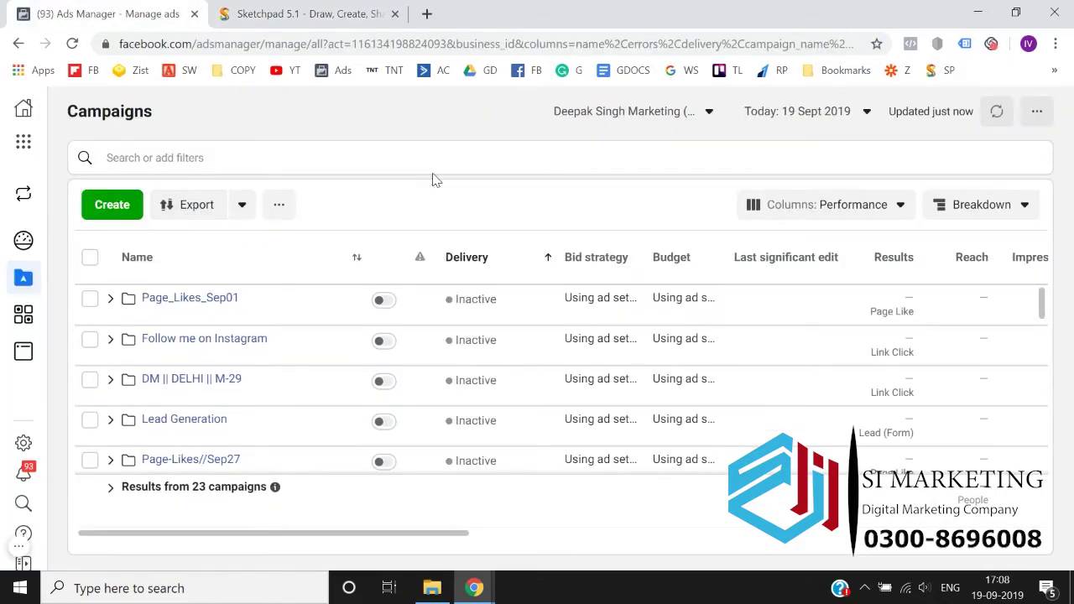
{"action": "left_click", "coordinate": [23, 144]}
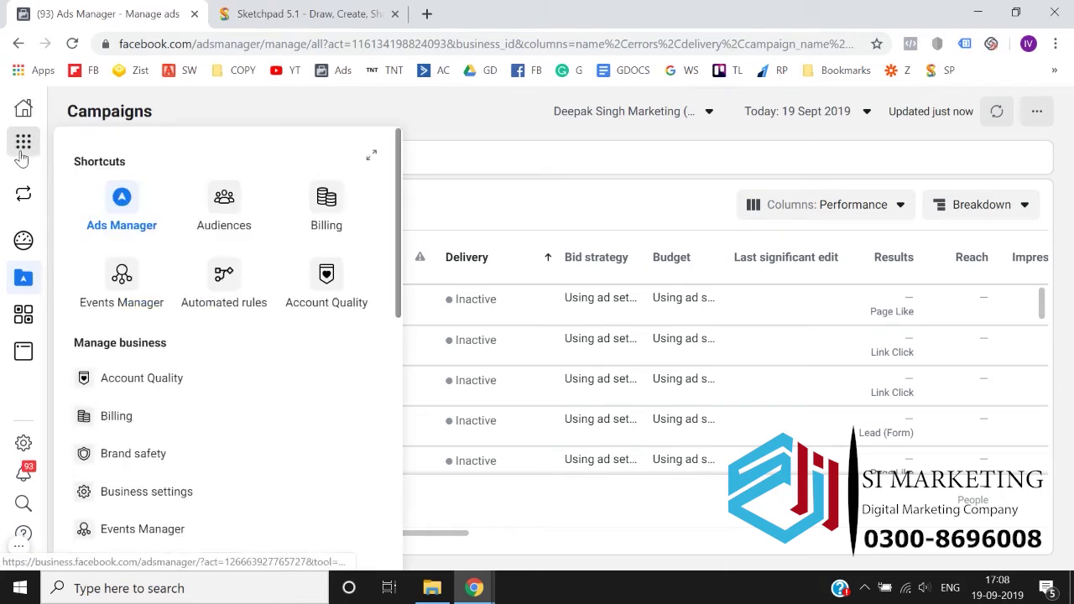
{"action": "left_click", "coordinate": [222, 216]}
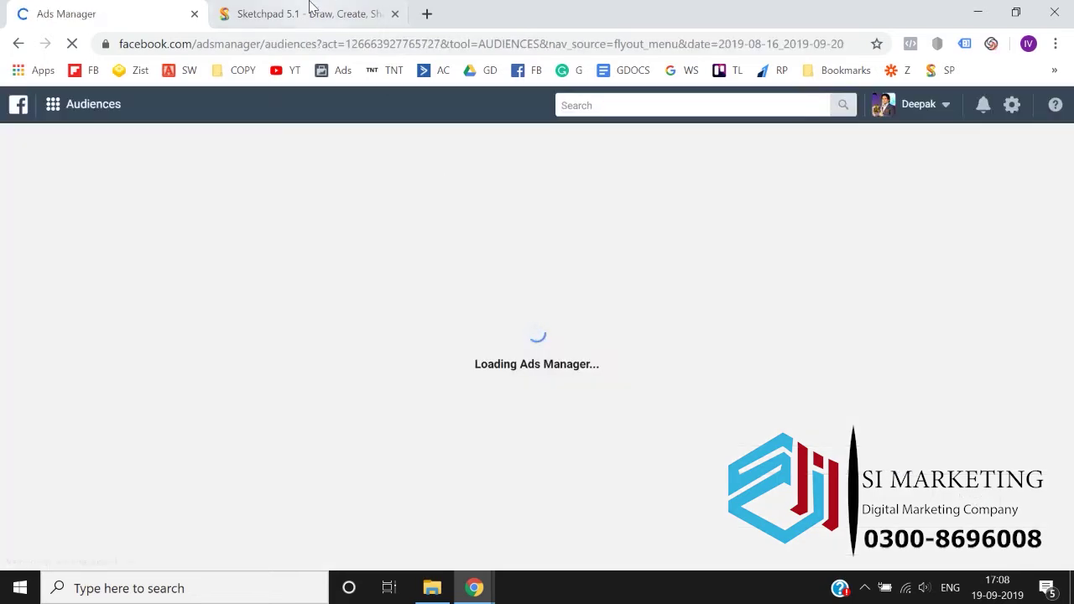
{"action": "left_click", "coordinate": [314, 13]}
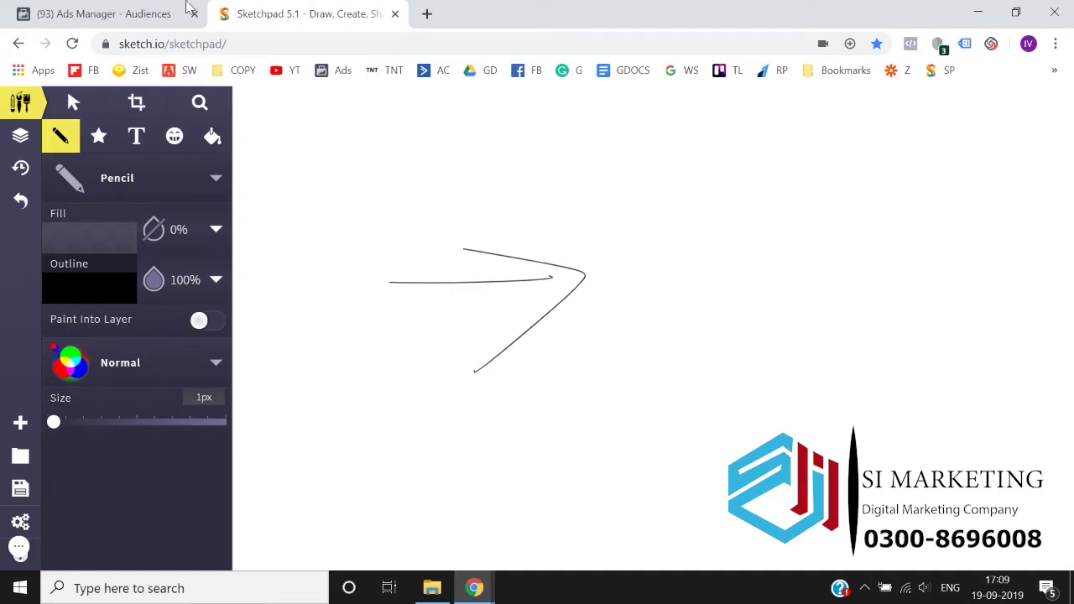
{"action": "left_click", "coordinate": [151, 12]}
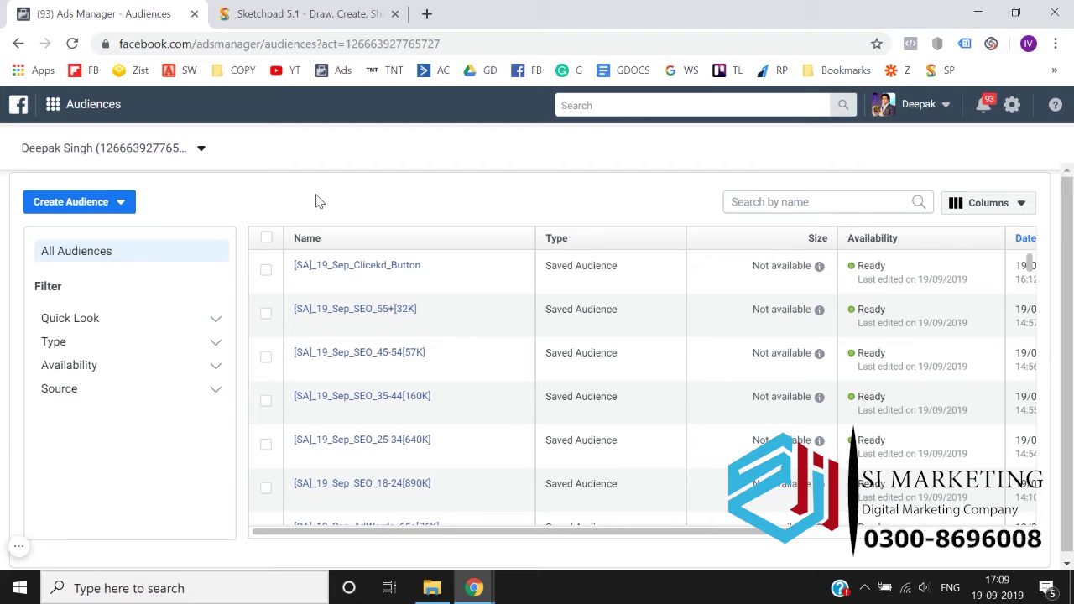
{"action": "left_click", "coordinate": [168, 149]}
{"action": "left_click", "coordinate": [132, 317]}
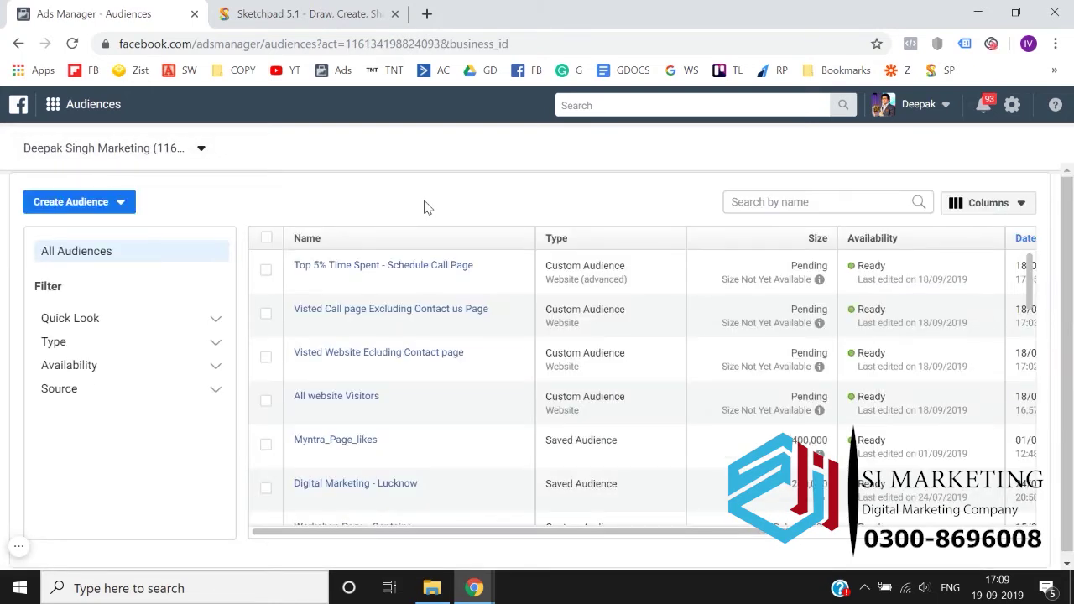
Start a Custom Audience with Video as the source and open its engagement type choices
{"action": "left_click", "coordinate": [84, 208]}
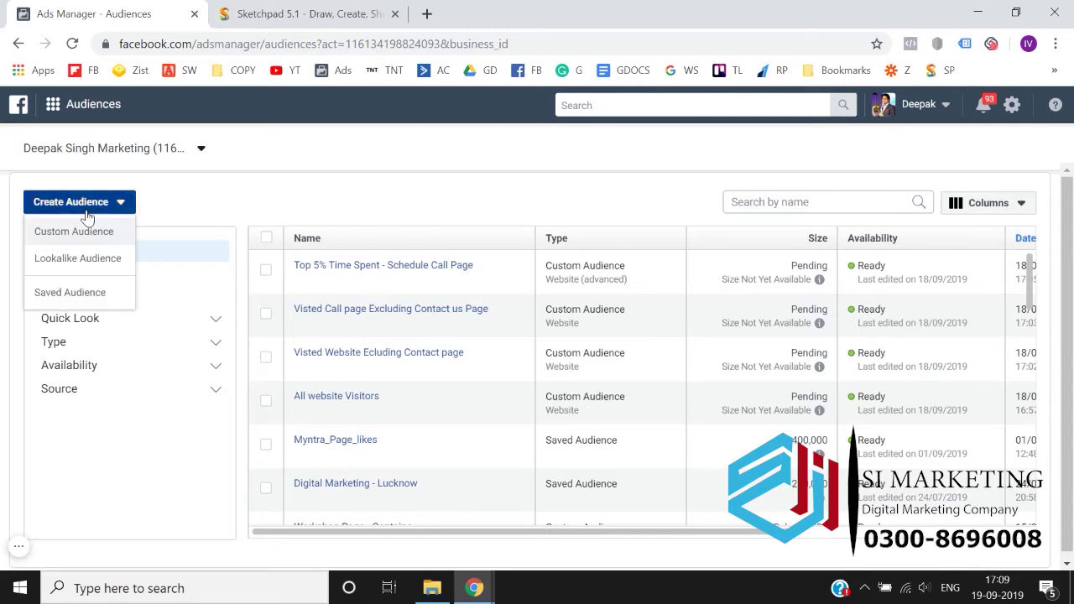
{"action": "left_click", "coordinate": [74, 233]}
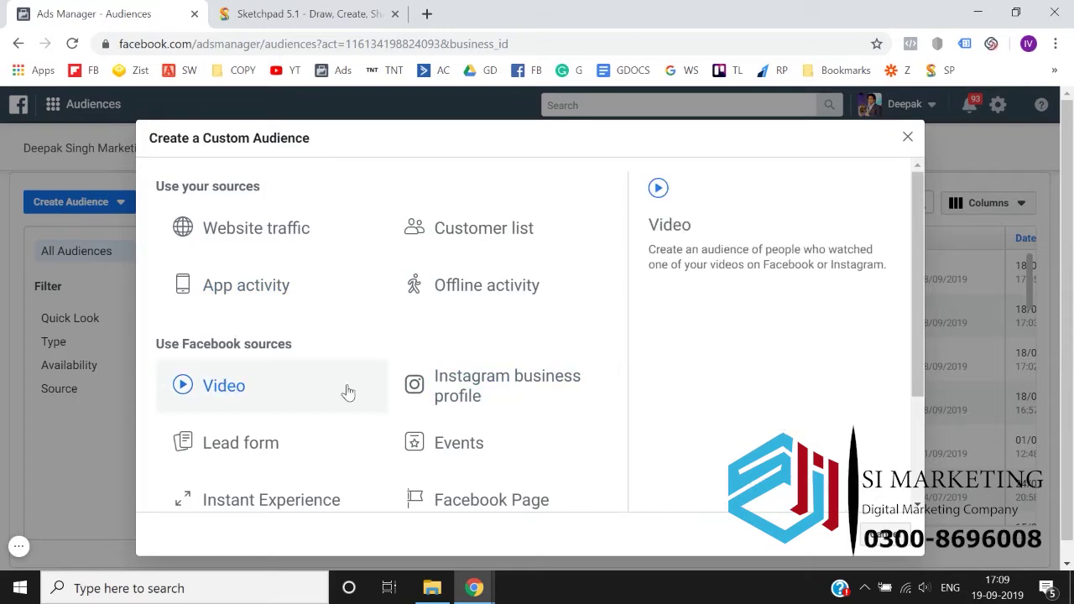
{"action": "left_click", "coordinate": [324, 393]}
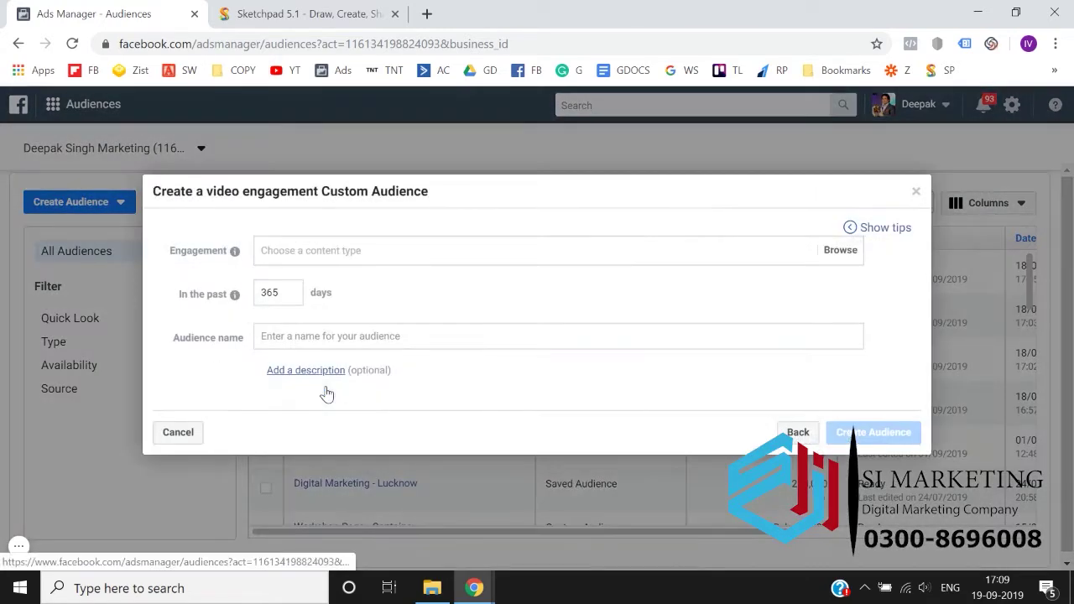
{"action": "left_click", "coordinate": [284, 246]}
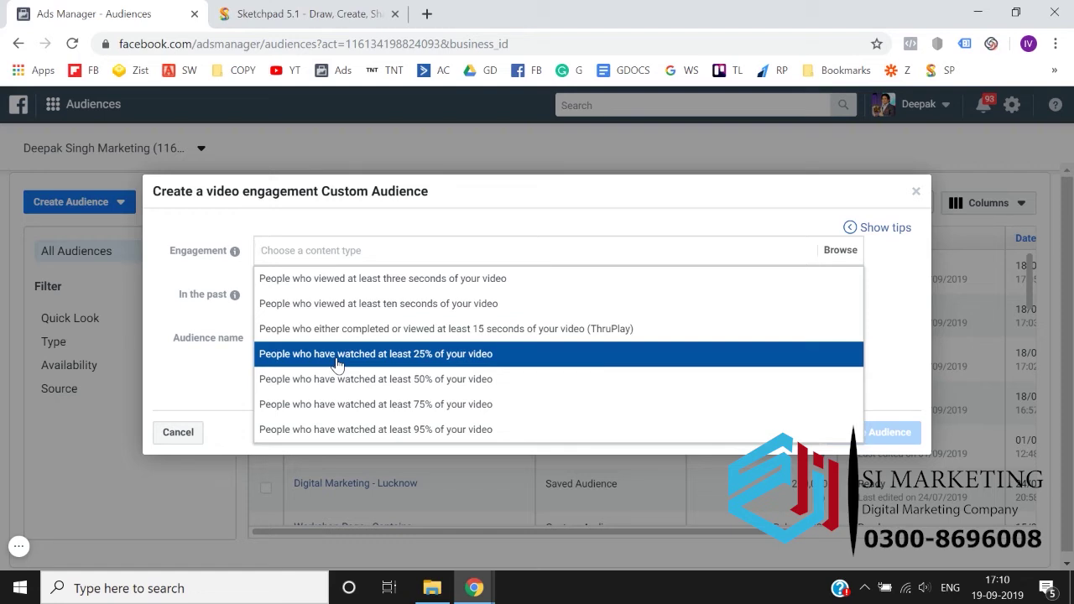
Switch to Sketchpad, draw a rectangle beside the arrow, and write a 3 next to small viewer marks below it
{"action": "left_click", "coordinate": [294, 14]}
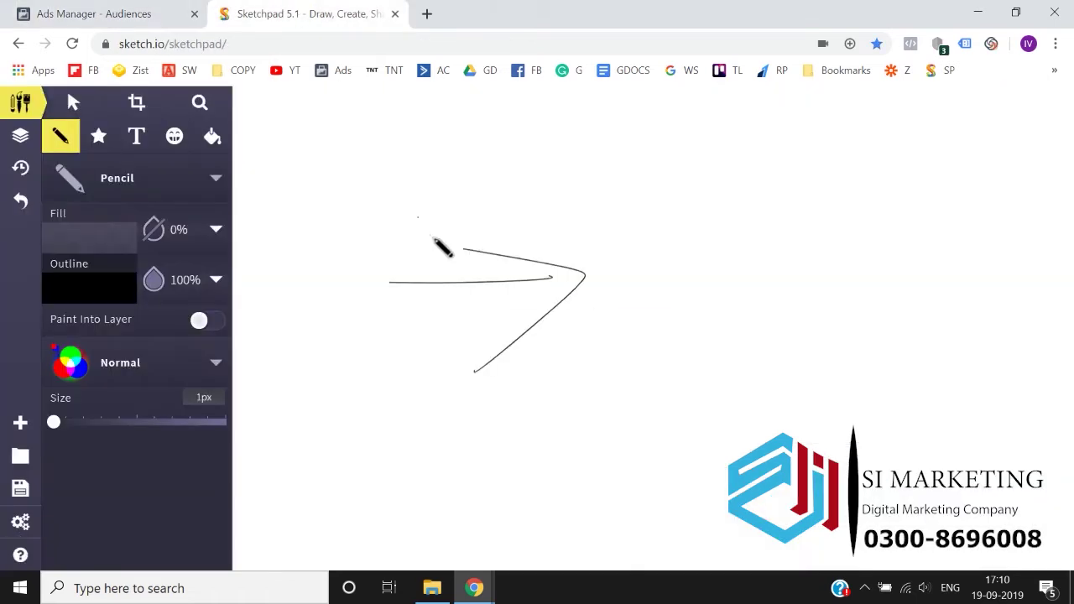
{"action": "left_click_drag", "start_coordinate": [706, 193], "coordinate": [733, 282]}
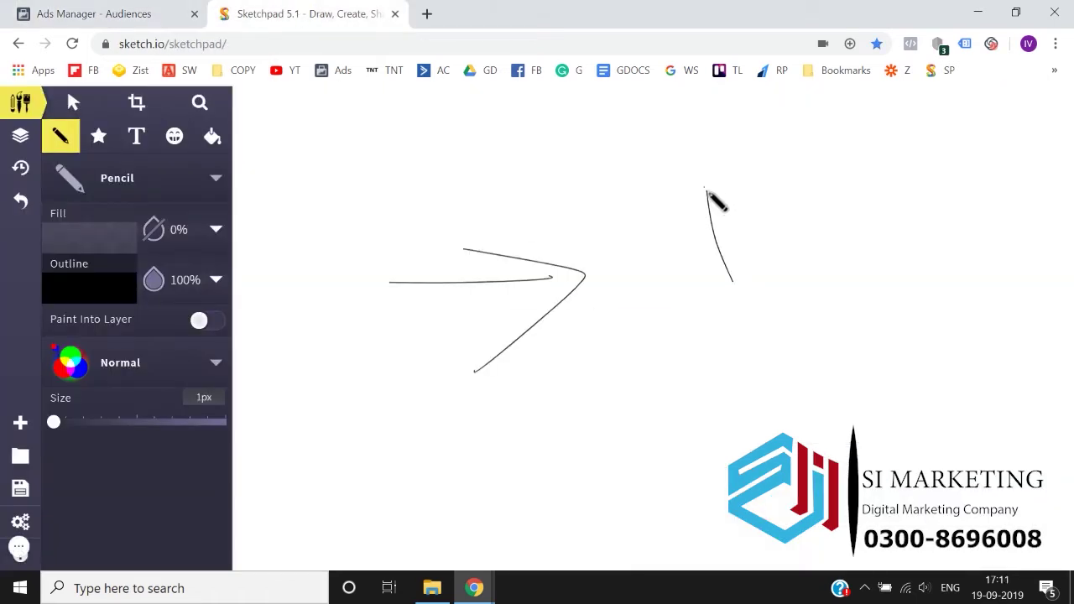
{"action": "mouse_move", "coordinate": [708, 199]}
{"action": "left_mouse_down"}
{"action": "mouse_move", "coordinate": [913, 277]}
{"action": "mouse_move", "coordinate": [726, 280]}
{"action": "left_mouse_up"}
{"action": "mouse_move", "coordinate": [587, 352]}
{"action": "left_mouse_down"}
{"action": "mouse_move", "coordinate": [569, 364]}
{"action": "mouse_move", "coordinate": [605, 363]}
{"action": "mouse_move", "coordinate": [577, 405]}
{"action": "left_mouse_up"}
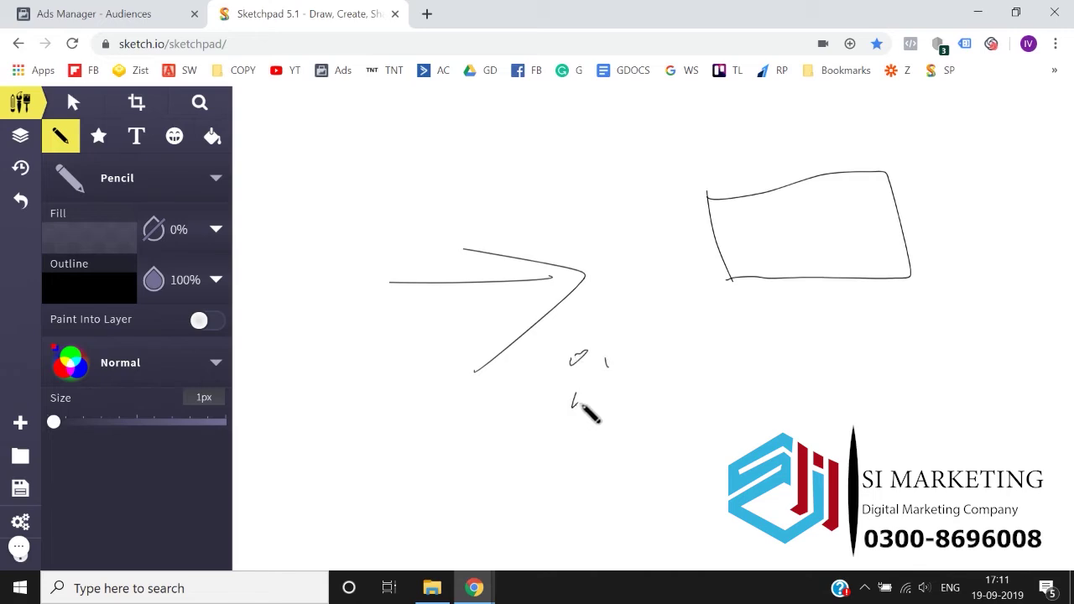
{"action": "mouse_move", "coordinate": [641, 387]}
{"action": "left_mouse_down"}
{"action": "mouse_move", "coordinate": [682, 407]}
{"action": "mouse_move", "coordinate": [673, 413]}
{"action": "left_mouse_up"}
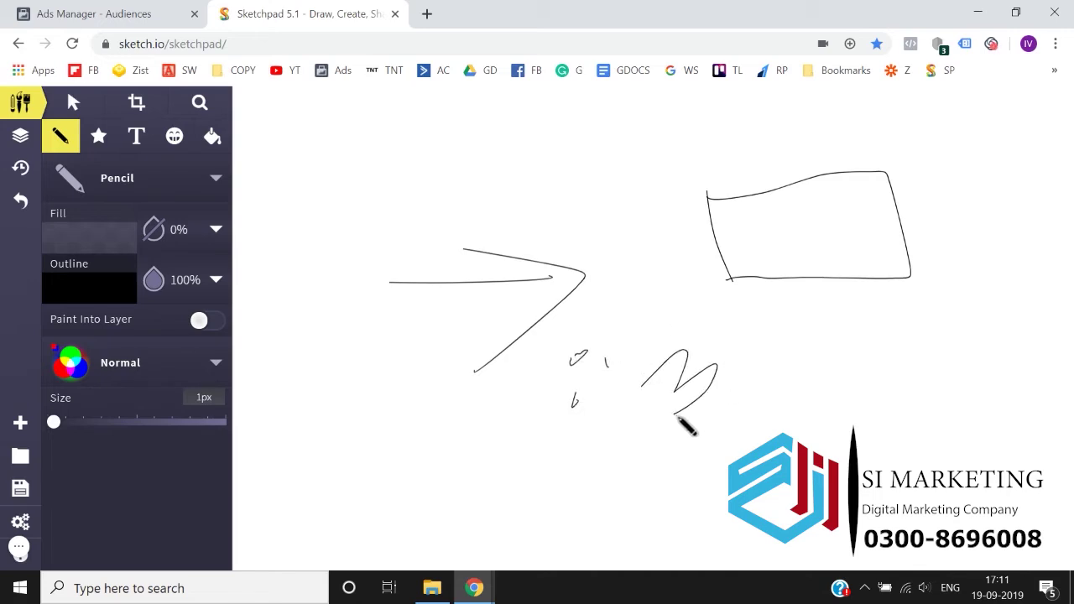
Draw a line from the rectangle to a second group of small viewer marks above the arrow and write 95% beside them
{"action": "left_click_drag", "start_coordinate": [702, 219], "coordinate": [517, 182]}
{"action": "left_click_drag", "start_coordinate": [424, 164], "coordinate": [414, 181]}
{"action": "left_click_drag", "start_coordinate": [485, 122], "coordinate": [487, 127]}
{"action": "left_click_drag", "start_coordinate": [450, 192], "coordinate": [488, 185]}
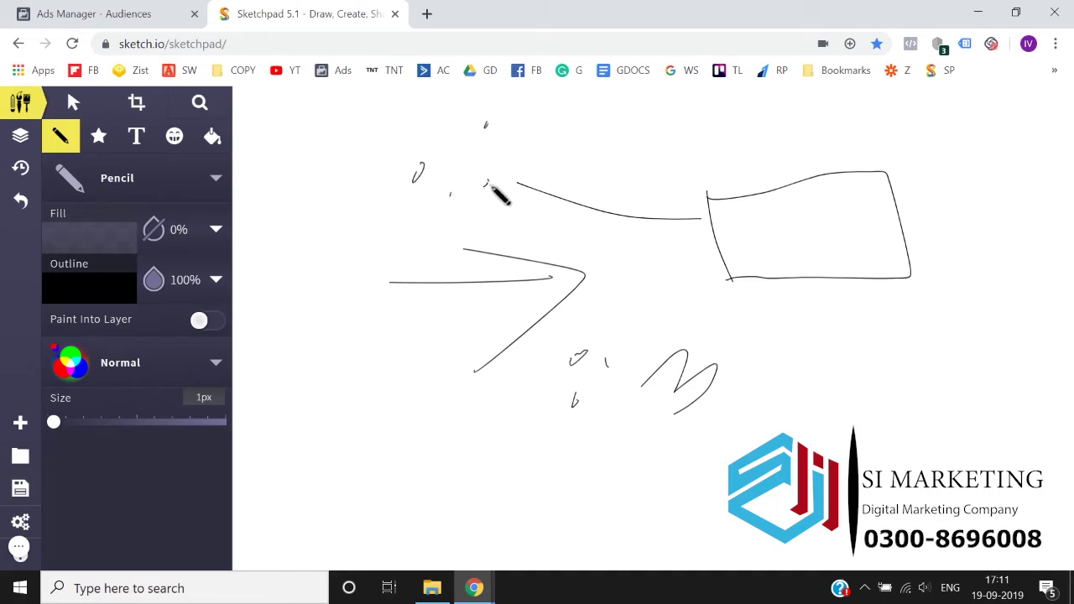
{"action": "mouse_move", "coordinate": [551, 124]}
{"action": "left_mouse_down"}
{"action": "mouse_move", "coordinate": [544, 134]}
{"action": "mouse_move", "coordinate": [554, 130]}
{"action": "mouse_move", "coordinate": [559, 163]}
{"action": "left_mouse_up"}
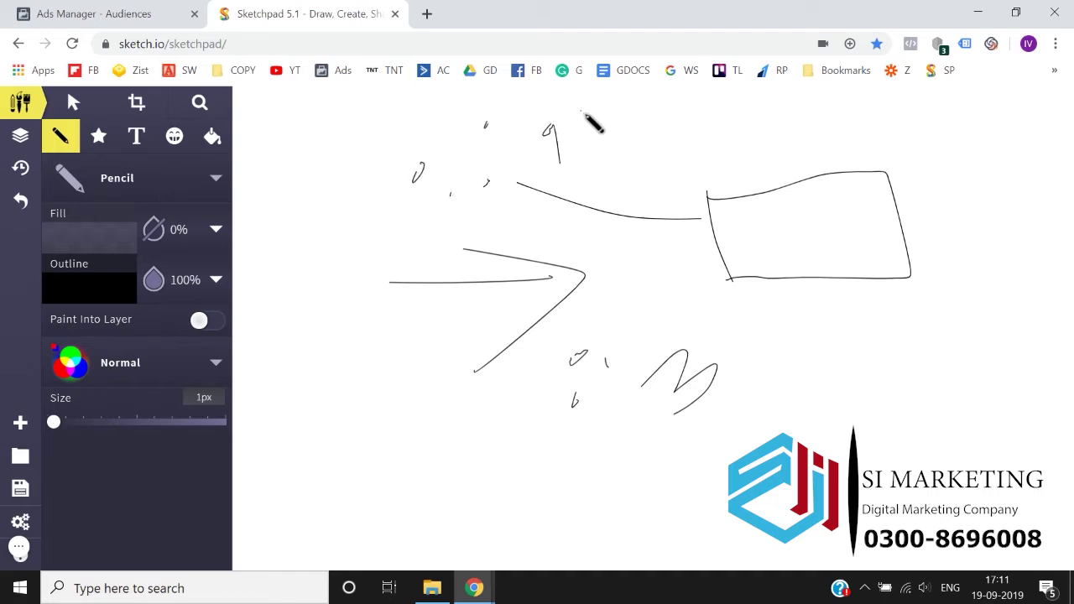
{"action": "mouse_move", "coordinate": [574, 122]}
{"action": "left_mouse_down"}
{"action": "mouse_move", "coordinate": [591, 126]}
{"action": "mouse_move", "coordinate": [614, 177]}
{"action": "left_mouse_up"}
{"action": "left_click_drag", "start_coordinate": [730, 90], "coordinate": [701, 162]}
{"action": "left_click", "coordinate": [682, 111]}
{"action": "left_click", "coordinate": [723, 133]}
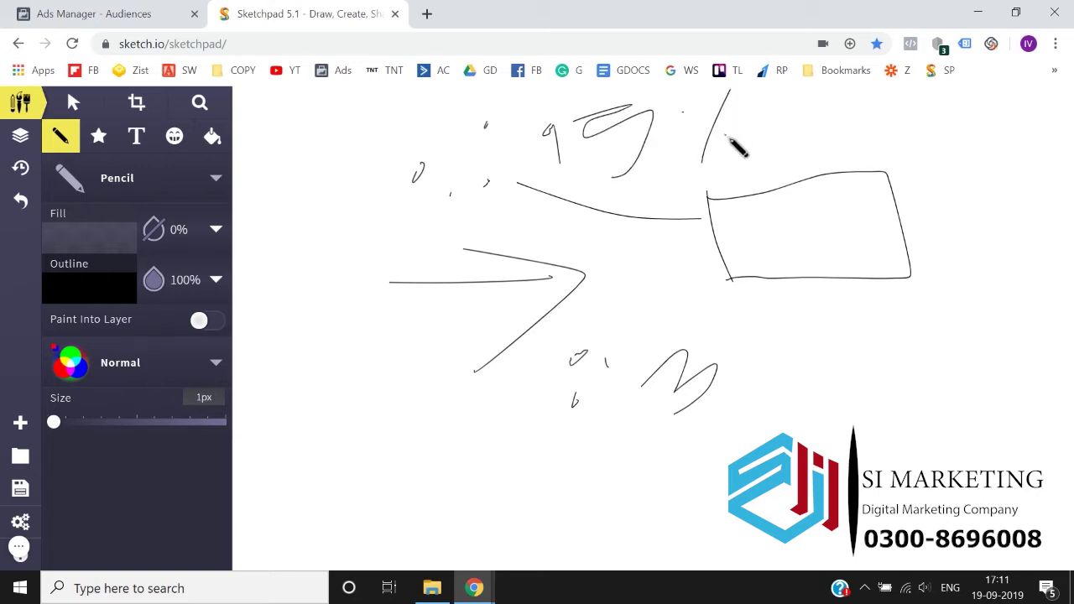
Circle the 3 group and the 95% label, and draw a small arrow pointing to each
{"action": "left_click", "coordinate": [747, 252]}
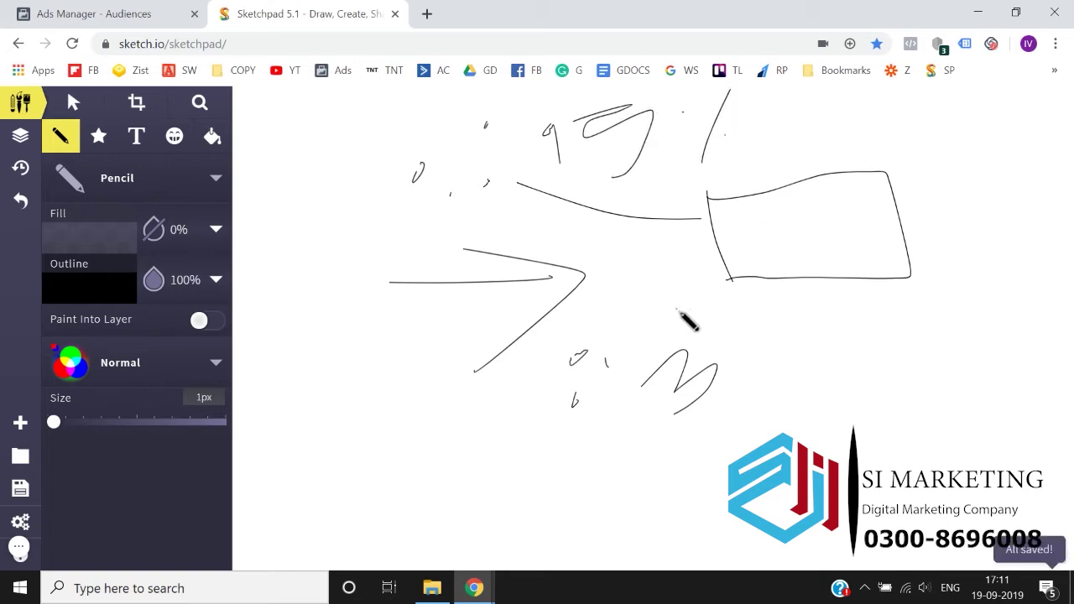
{"action": "mouse_move", "coordinate": [676, 309]}
{"action": "left_mouse_down"}
{"action": "mouse_move", "coordinate": [702, 484]}
{"action": "mouse_move", "coordinate": [619, 321]}
{"action": "left_mouse_up"}
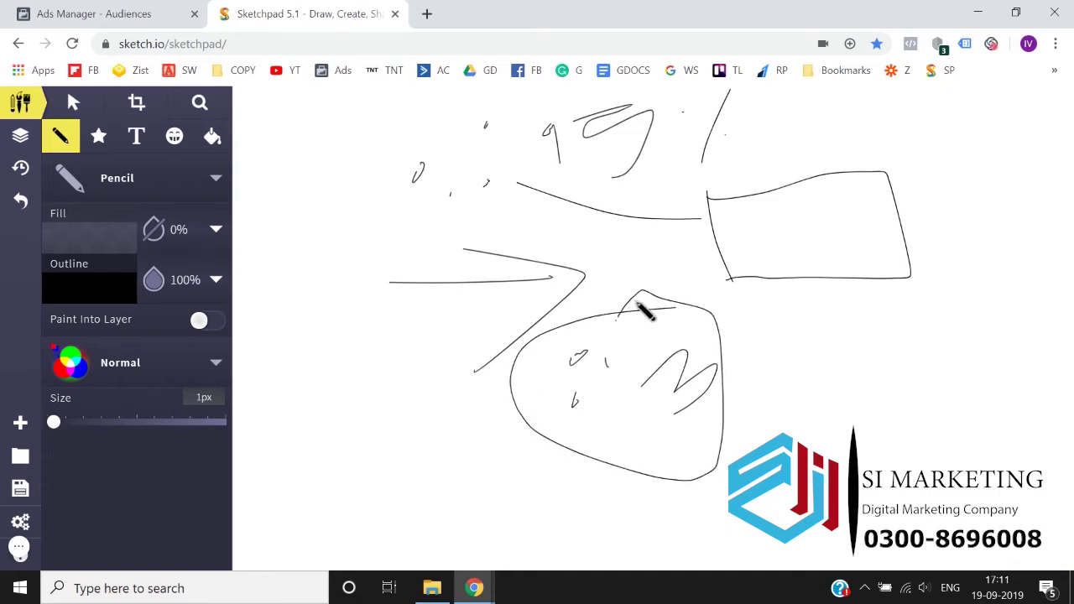
{"action": "mouse_move", "coordinate": [745, 101]}
{"action": "left_mouse_down"}
{"action": "mouse_move", "coordinate": [543, 109]}
{"action": "mouse_move", "coordinate": [755, 88]}
{"action": "left_mouse_up"}
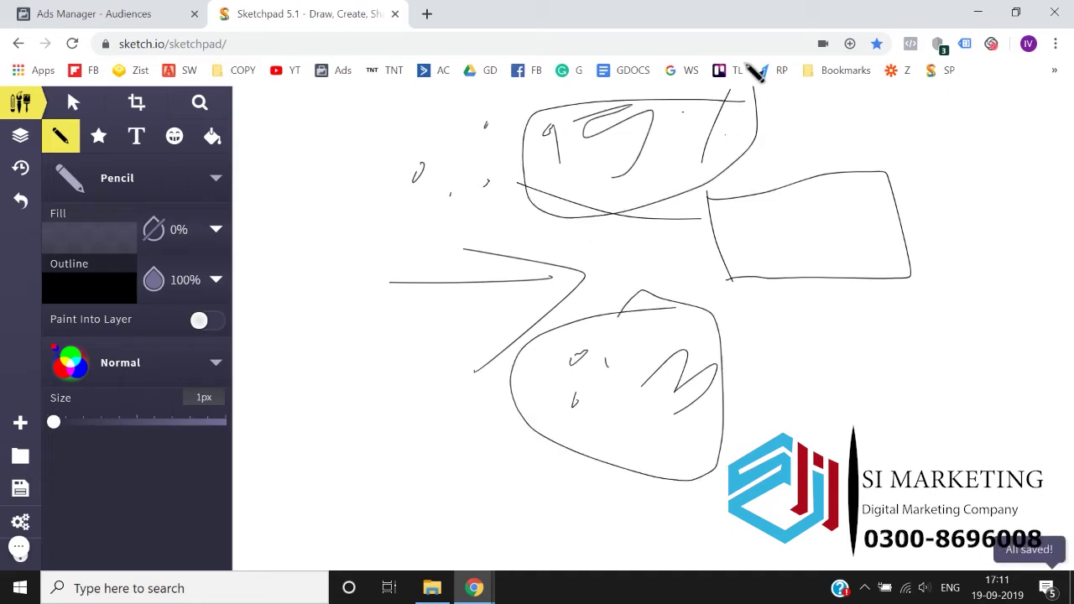
{"action": "mouse_move", "coordinate": [414, 388]}
{"action": "left_mouse_down"}
{"action": "mouse_move", "coordinate": [522, 383]}
{"action": "mouse_move", "coordinate": [487, 421]}
{"action": "left_mouse_up"}
{"action": "mouse_move", "coordinate": [415, 205]}
{"action": "left_mouse_down"}
{"action": "mouse_move", "coordinate": [505, 193]}
{"action": "mouse_move", "coordinate": [467, 234]}
{"action": "left_mouse_up"}
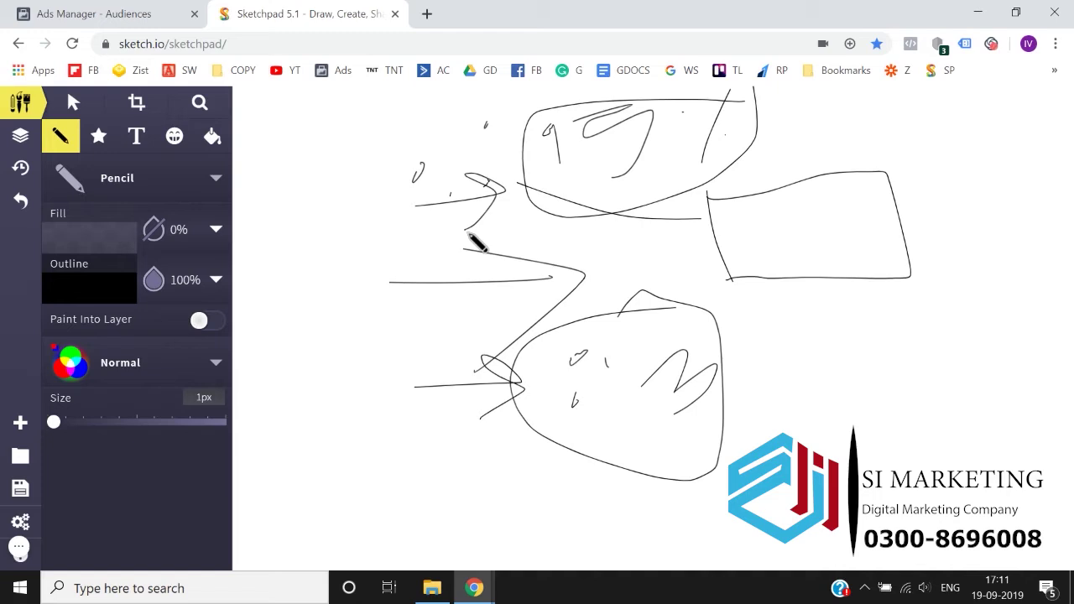
On a blank canvas area, draw a rectangle with an arrow pointing from it to the handwritten letters VI
{"action": "scroll", "coordinate": [476, 242], "scroll_direction": "down", "scroll_amount": 6}
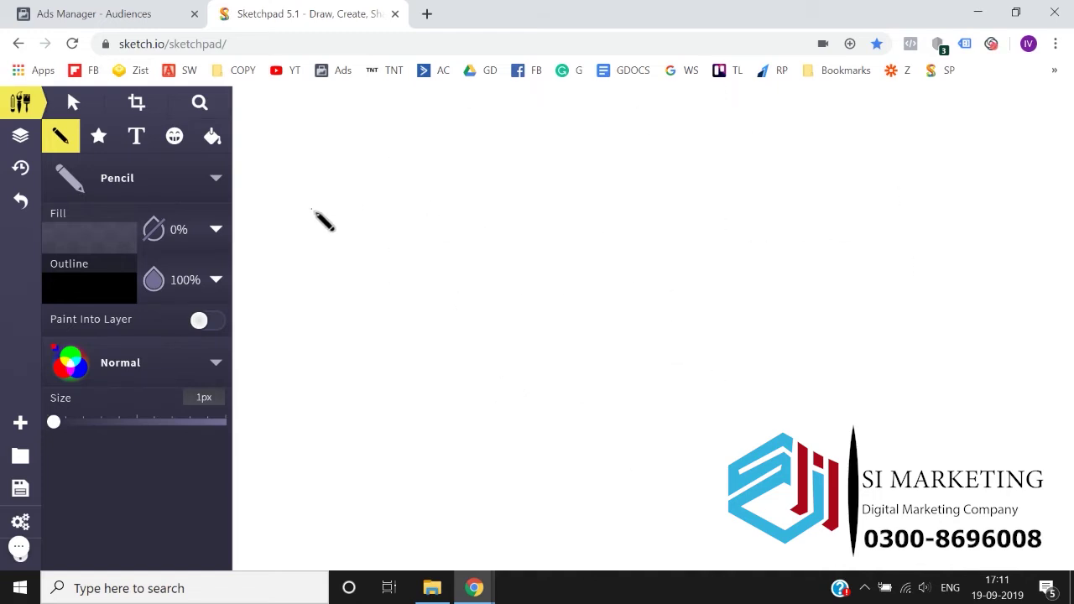
{"action": "left_click_drag", "start_coordinate": [312, 210], "coordinate": [320, 322]}
{"action": "mouse_move", "coordinate": [311, 207]}
{"action": "left_mouse_down"}
{"action": "mouse_move", "coordinate": [550, 341]}
{"action": "mouse_move", "coordinate": [311, 333]}
{"action": "left_mouse_up"}
{"action": "left_click_drag", "start_coordinate": [543, 216], "coordinate": [678, 193]}
{"action": "mouse_move", "coordinate": [618, 170]}
{"action": "left_mouse_down"}
{"action": "mouse_move", "coordinate": [678, 201]}
{"action": "mouse_move", "coordinate": [667, 229]}
{"action": "left_mouse_up"}
{"action": "left_click_drag", "start_coordinate": [736, 226], "coordinate": [789, 183]}
{"action": "mouse_move", "coordinate": [812, 219]}
{"action": "left_mouse_down"}
{"action": "mouse_move", "coordinate": [860, 198]}
{"action": "mouse_move", "coordinate": [842, 274]}
{"action": "mouse_move", "coordinate": [885, 275]}
{"action": "left_mouse_up"}
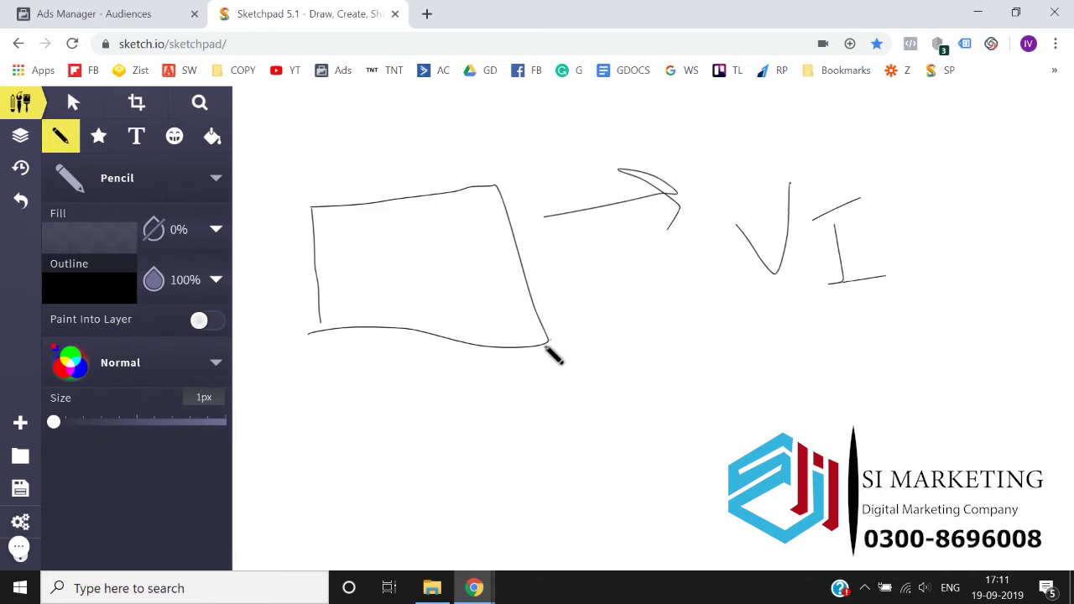
Write the word "targeting" below the letters VI, circle it, and draw two crossing strokes over the circle's edge
{"action": "scroll", "coordinate": [554, 394], "scroll_direction": "down", "scroll_amount": 1}
{"action": "mouse_move", "coordinate": [577, 256]}
{"action": "left_mouse_down"}
{"action": "mouse_move", "coordinate": [608, 375]}
{"action": "mouse_move", "coordinate": [632, 329]}
{"action": "mouse_move", "coordinate": [668, 333]}
{"action": "mouse_move", "coordinate": [702, 298]}
{"action": "mouse_move", "coordinate": [772, 302]}
{"action": "mouse_move", "coordinate": [881, 356]}
{"action": "mouse_move", "coordinate": [934, 332]}
{"action": "mouse_move", "coordinate": [1004, 470]}
{"action": "mouse_move", "coordinate": [1025, 390]}
{"action": "left_mouse_up"}
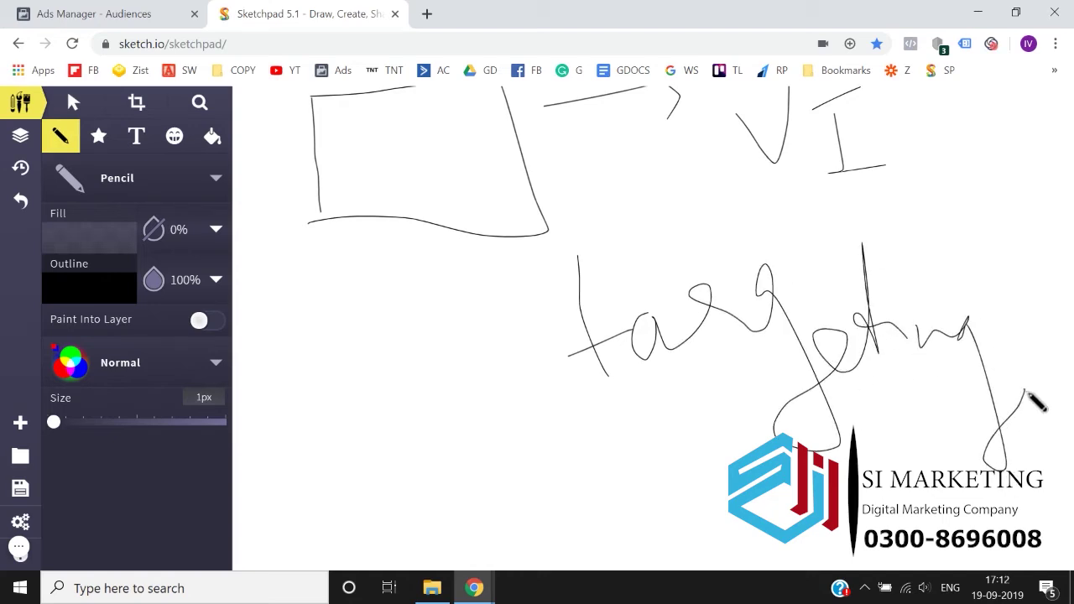
{"action": "mouse_move", "coordinate": [1024, 306]}
{"action": "left_mouse_down"}
{"action": "mouse_move", "coordinate": [504, 268]}
{"action": "mouse_move", "coordinate": [1007, 87]}
{"action": "left_mouse_up"}
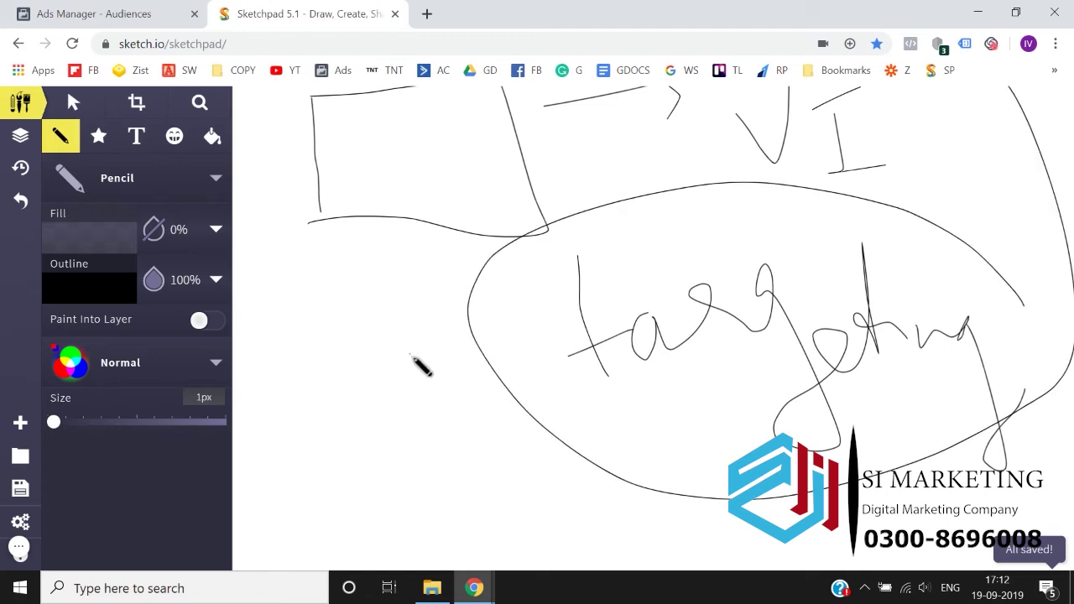
{"action": "left_click_drag", "start_coordinate": [560, 290], "coordinate": [427, 508]}
{"action": "left_click_drag", "start_coordinate": [495, 369], "coordinate": [667, 470]}
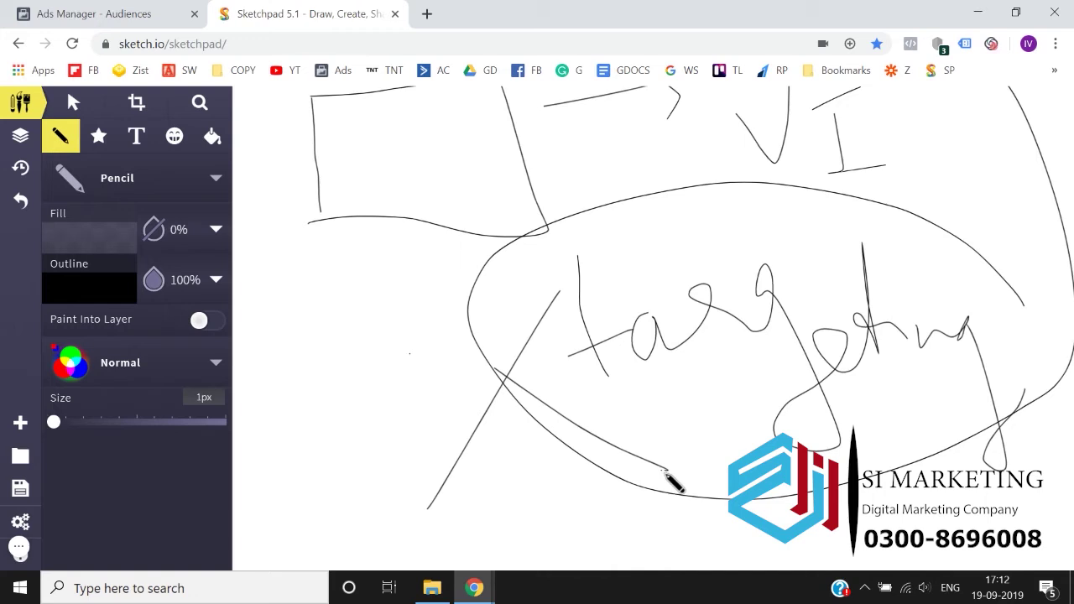
In Ads Manager, set engagement to people who viewed at least three seconds of your video and choose the advertiser's own page as the video source
{"action": "left_click", "coordinate": [151, 10]}
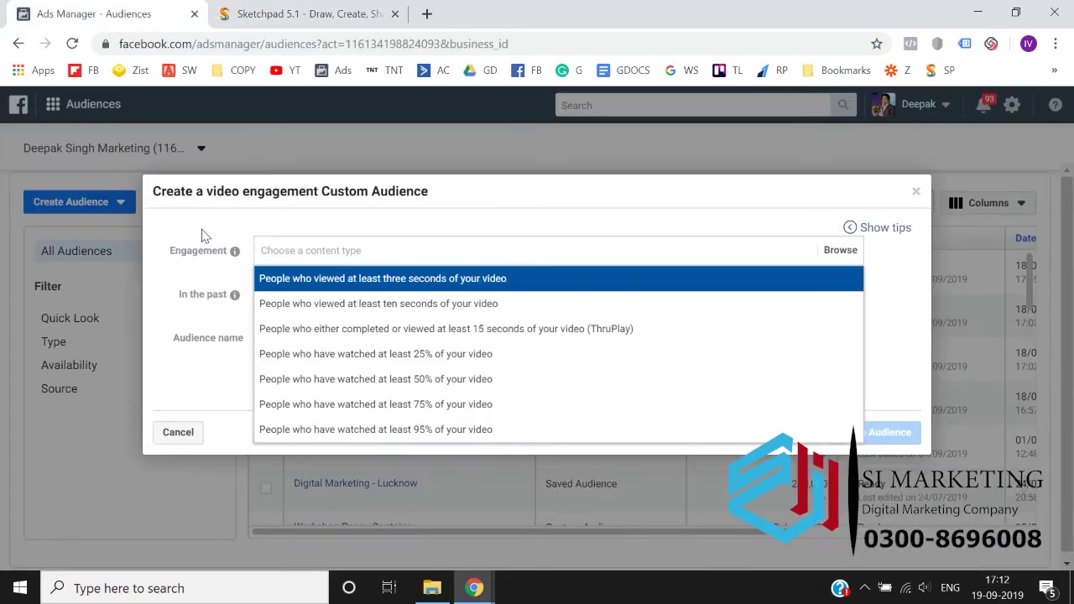
{"action": "left_click", "coordinate": [332, 283]}
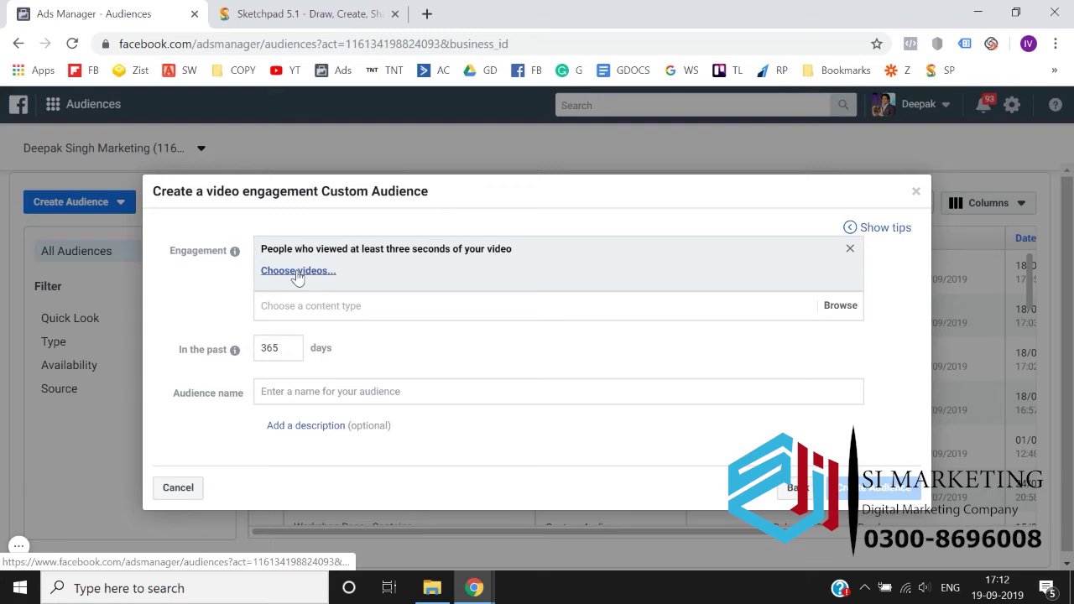
{"action": "left_click", "coordinate": [297, 270]}
{"action": "left_click", "coordinate": [299, 227]}
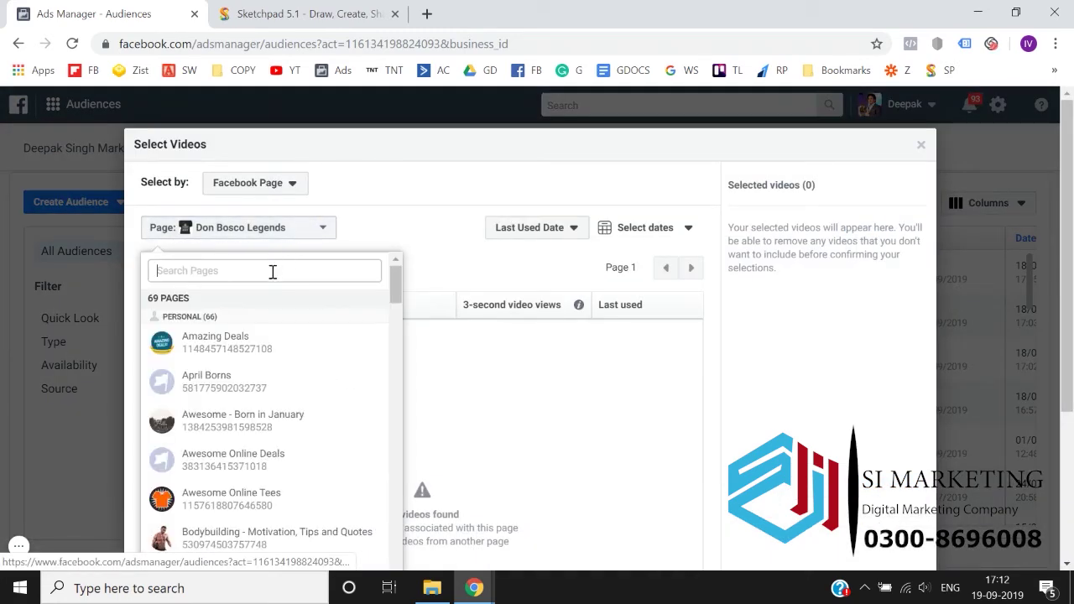
{"action": "type", "text": "dee"}
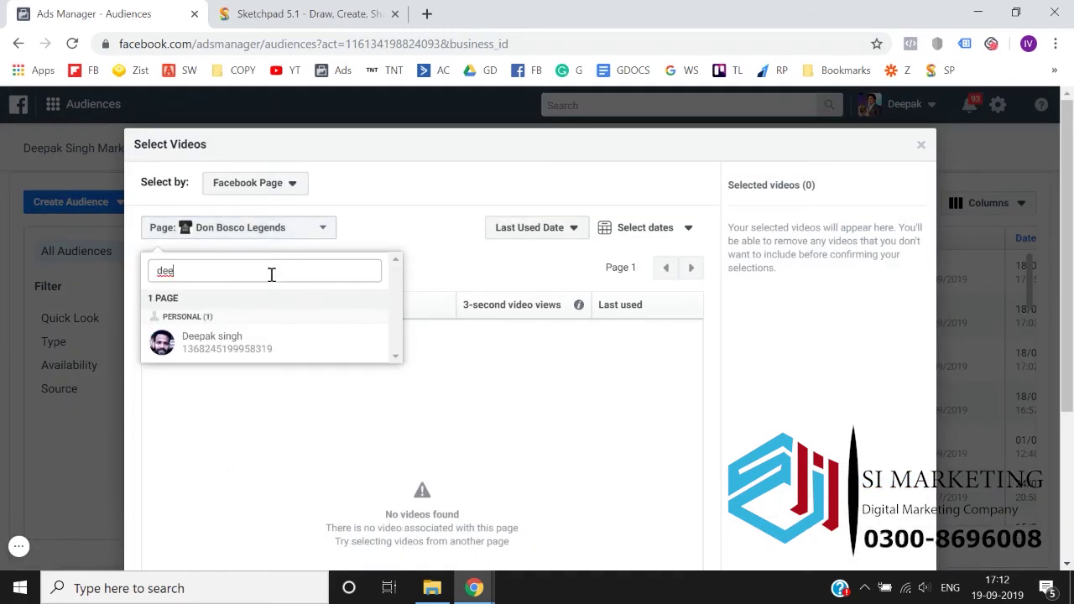
{"action": "type", "text": "pak"}
{"action": "left_click", "coordinate": [236, 359]}
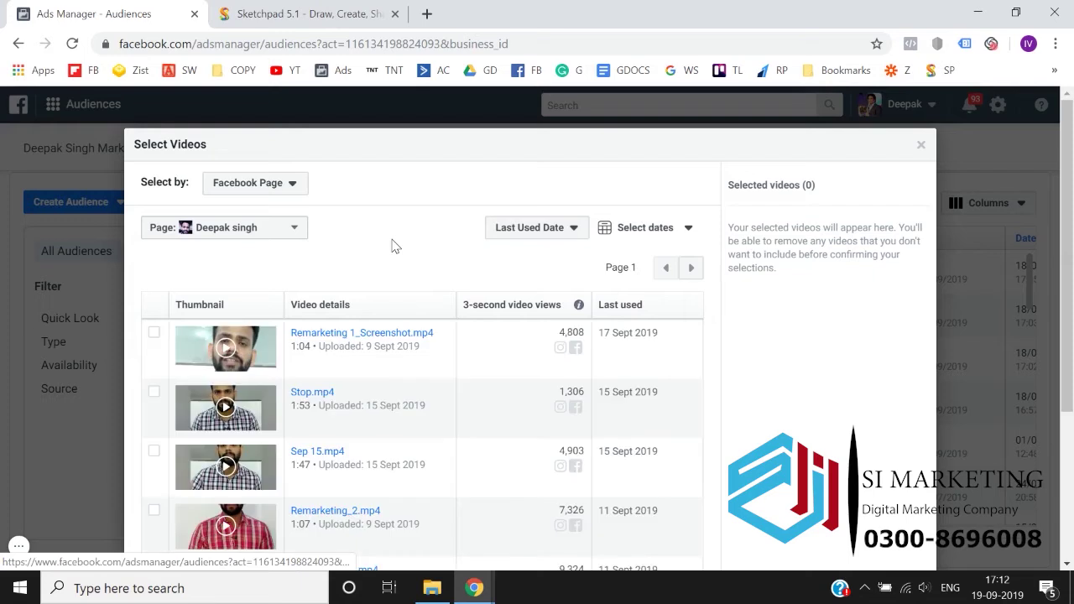
Select the videos Remarketing 1_Screenshot.mp4, Stop.mp4, Sep 15.mp4 and Remarketing_2.mp4 for the three-second audience and confirm the selection
{"action": "scroll", "coordinate": [467, 389], "scroll_direction": "down", "scroll_amount": 1}
{"action": "scroll", "coordinate": [467, 388], "scroll_direction": "up", "scroll_amount": 1}
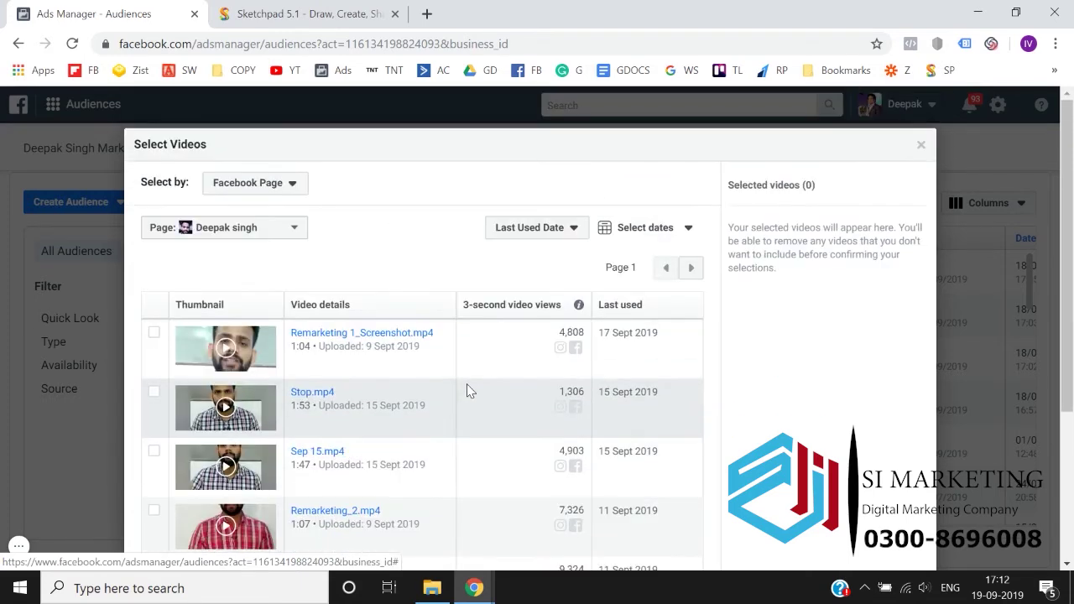
{"action": "left_click", "coordinate": [153, 333]}
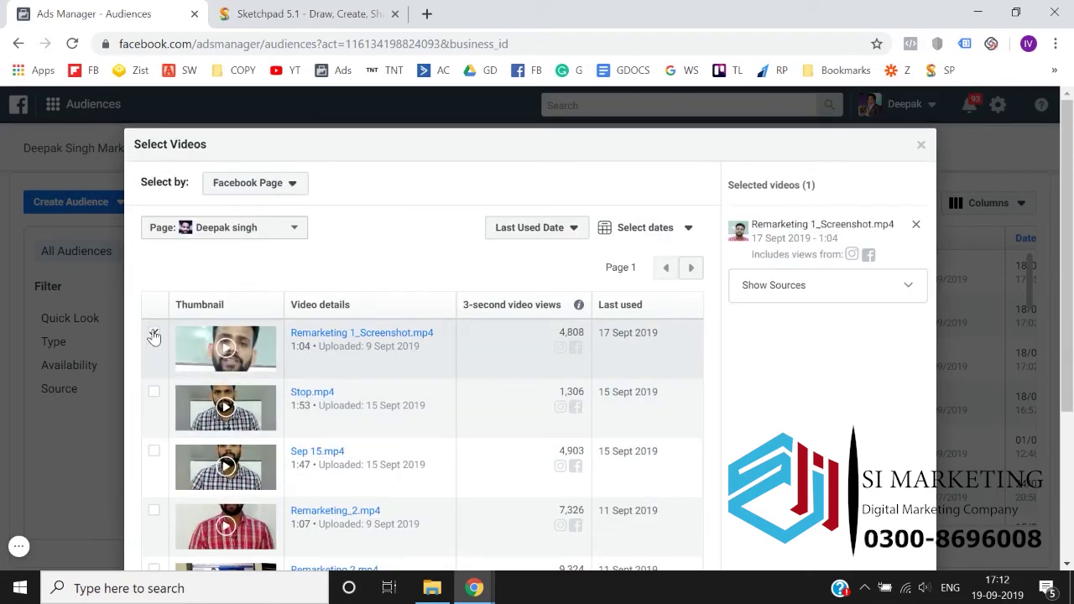
{"action": "left_click", "coordinate": [153, 393]}
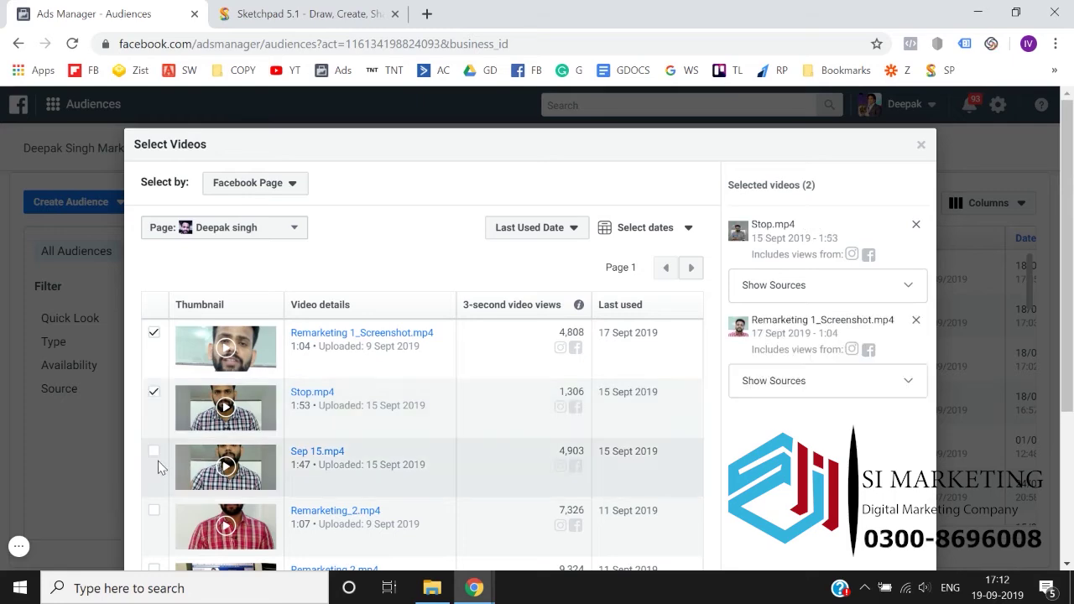
{"action": "left_click", "coordinate": [153, 510]}
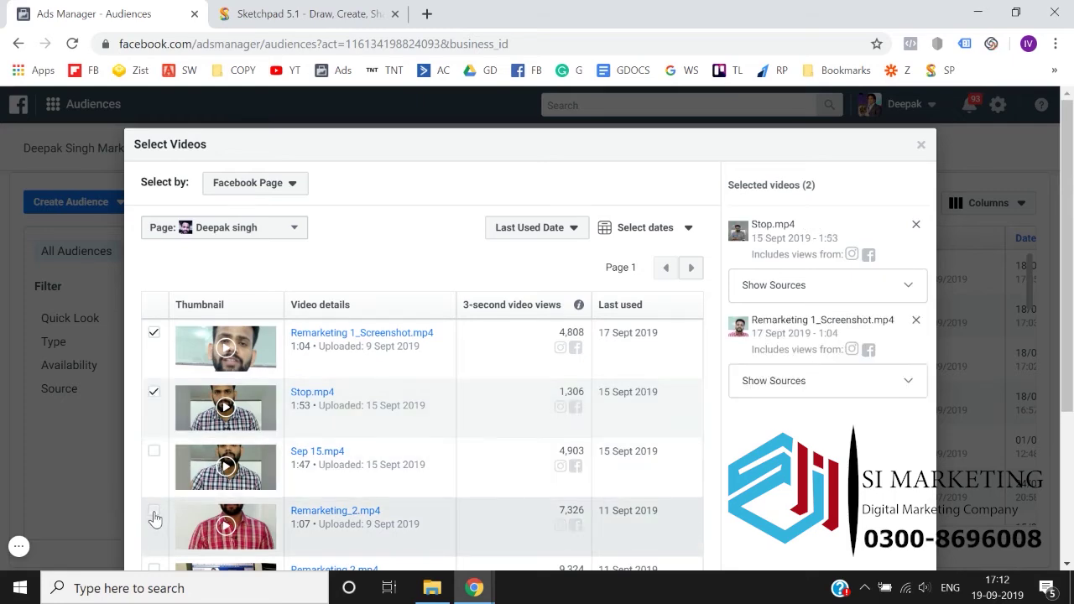
{"action": "left_click", "coordinate": [154, 453]}
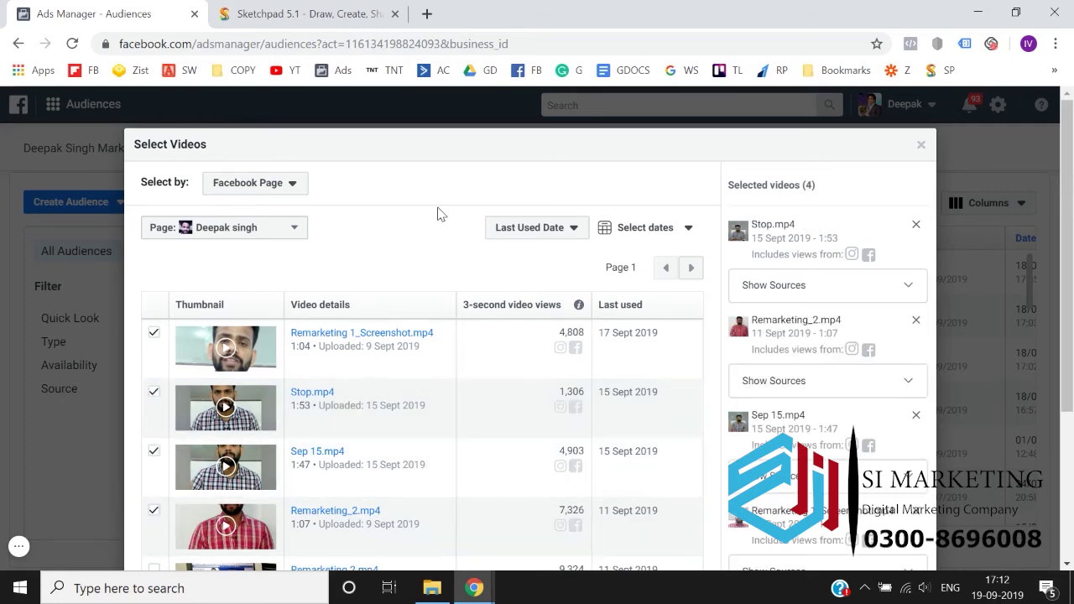
{"action": "scroll", "coordinate": [803, 405], "scroll_direction": "down", "scroll_amount": 3}
{"action": "left_click", "coordinate": [896, 515]}
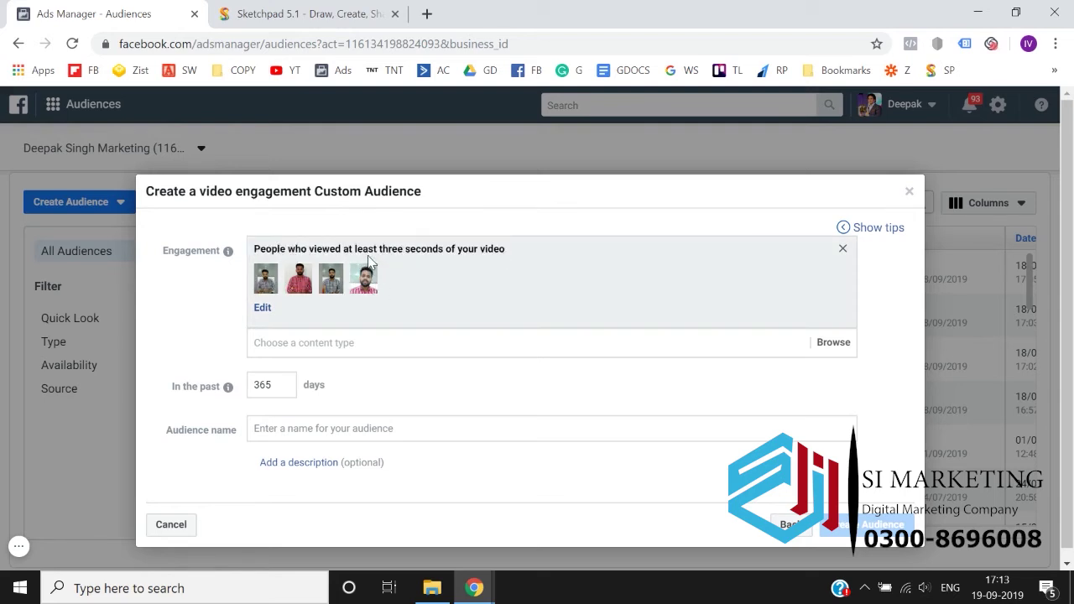
Try a lookback period of 366 days for the audience, and set it back to 365 days
{"action": "scroll", "coordinate": [193, 312], "scroll_direction": "down", "scroll_amount": 1}
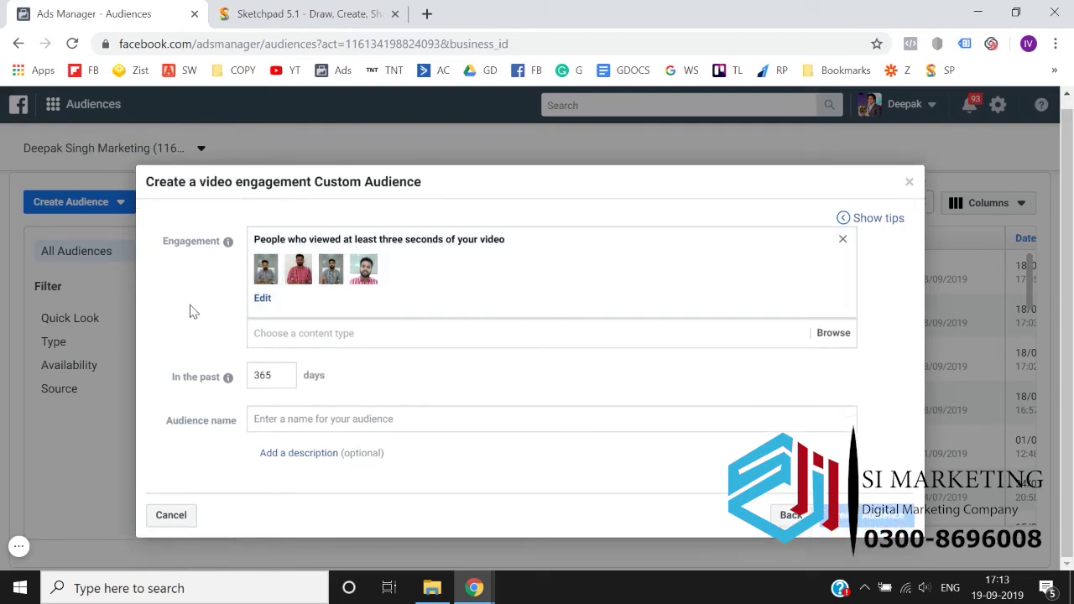
{"action": "double_click", "coordinate": [281, 375]}
{"action": "type", "text": "366"}
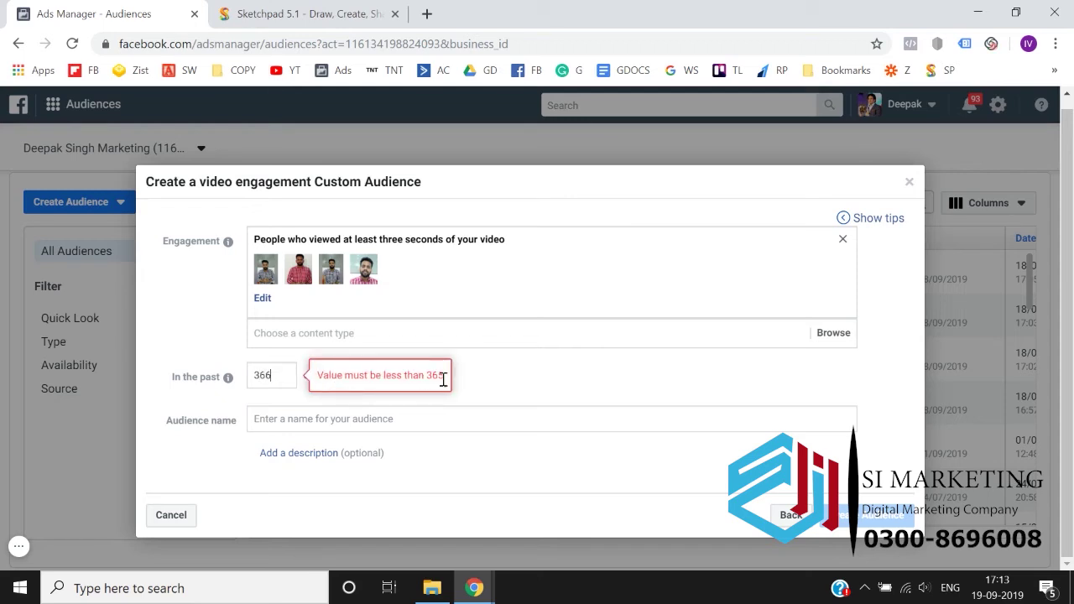
{"action": "double_click", "coordinate": [265, 376]}
{"action": "type", "text": "365"}
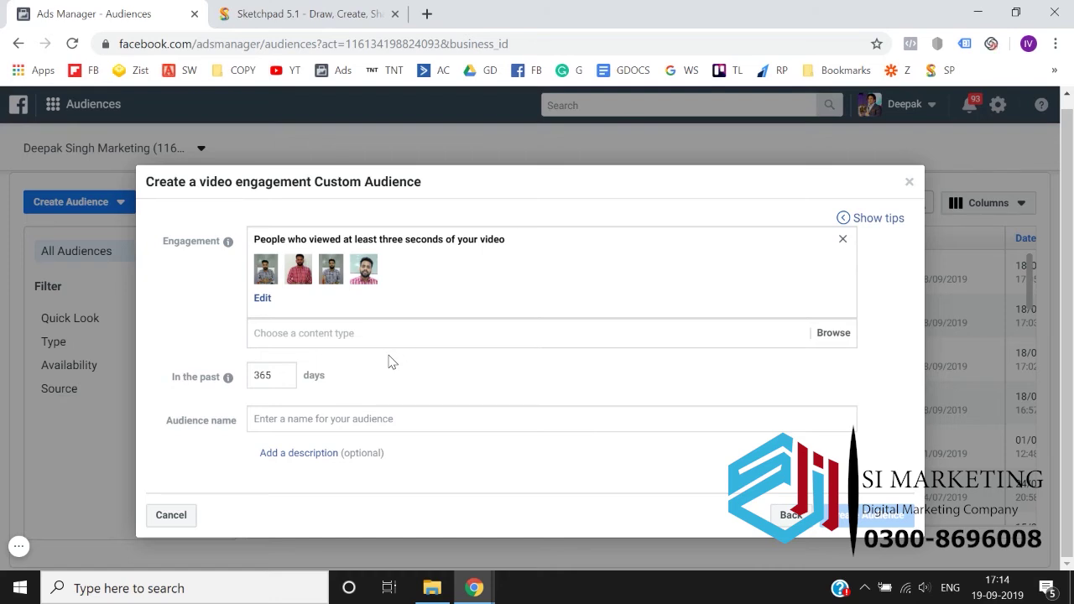
Name the audience "People who have watched 3 Seconds", create it and dismiss the follow-up dialogs
{"action": "left_click", "coordinate": [302, 427]}
{"action": "type", "text": "3 S"}
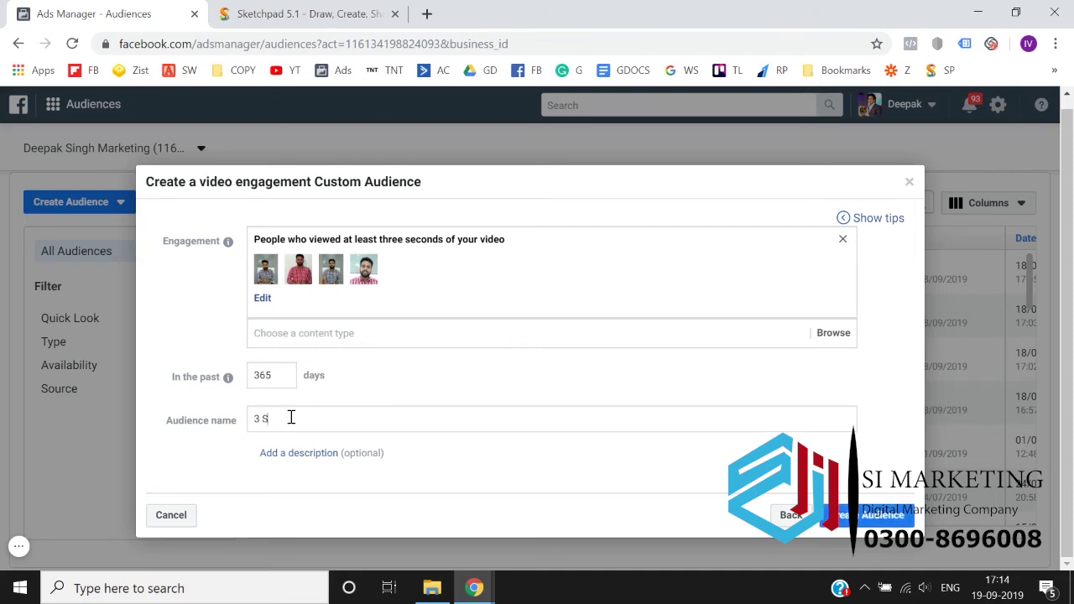
{"action": "type", "text": "ewconds"}
{"action": "type", "text": "People who hav"}
{"action": "type", "text": "e watched"}
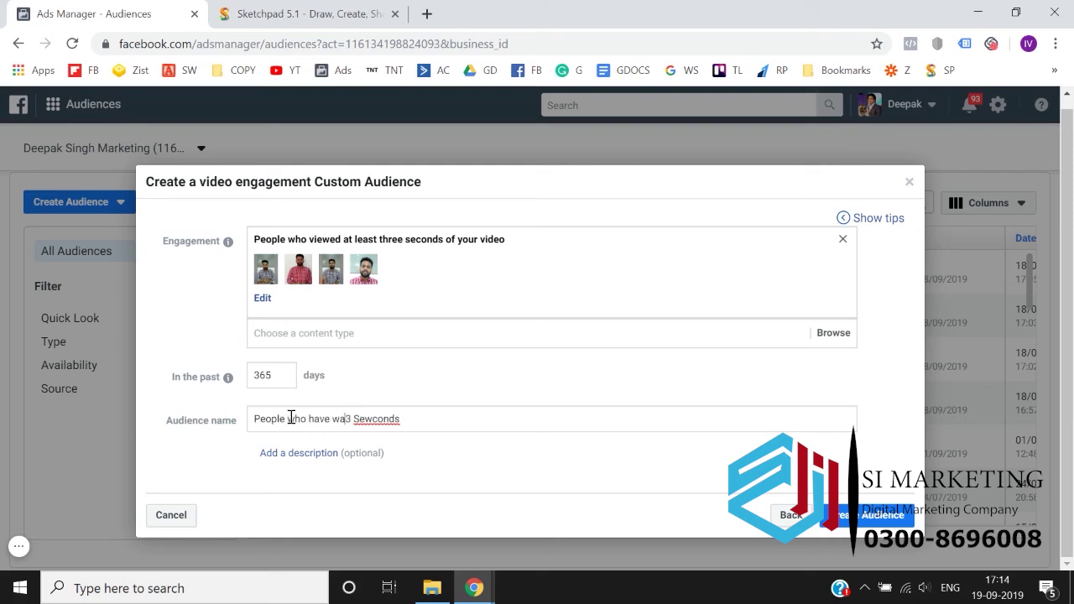
{"action": "key", "text": "shift+Left"}
{"action": "key", "text": "BackSpace"}
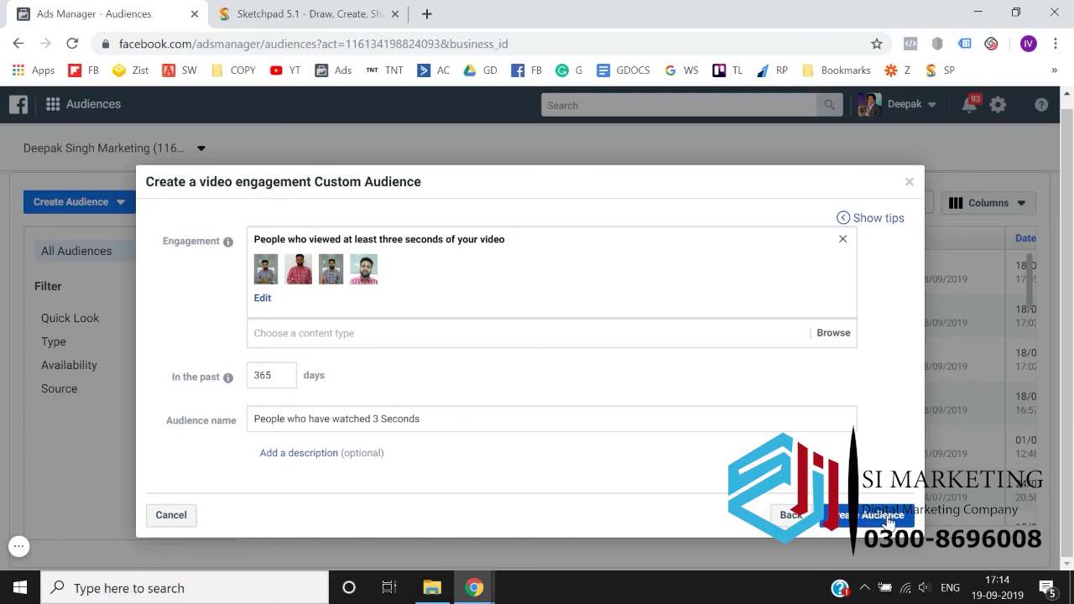
{"action": "left_click", "coordinate": [843, 522]}
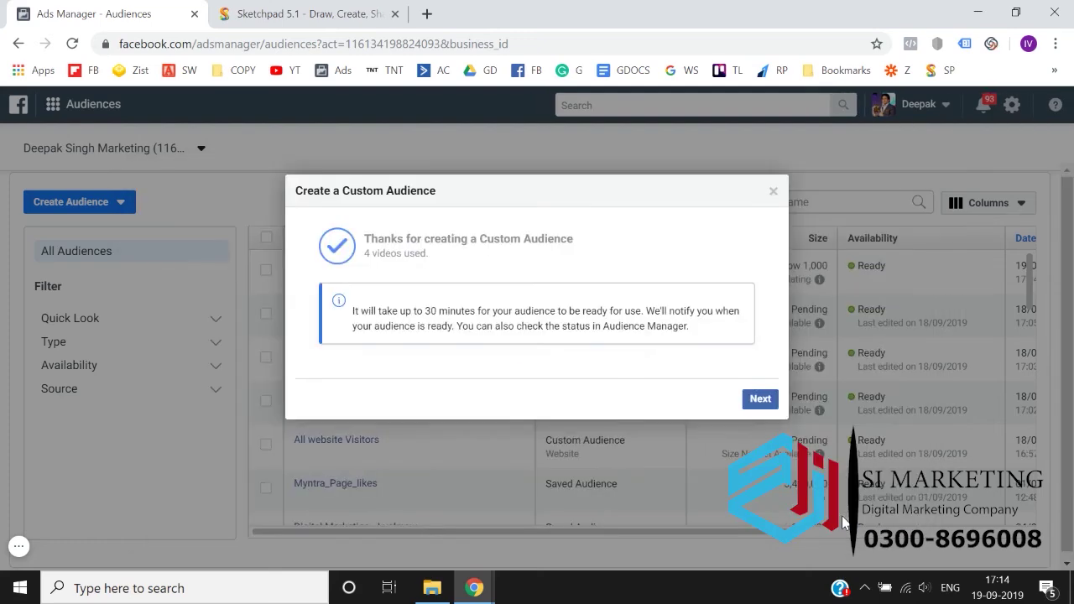
{"action": "left_click", "coordinate": [760, 403]}
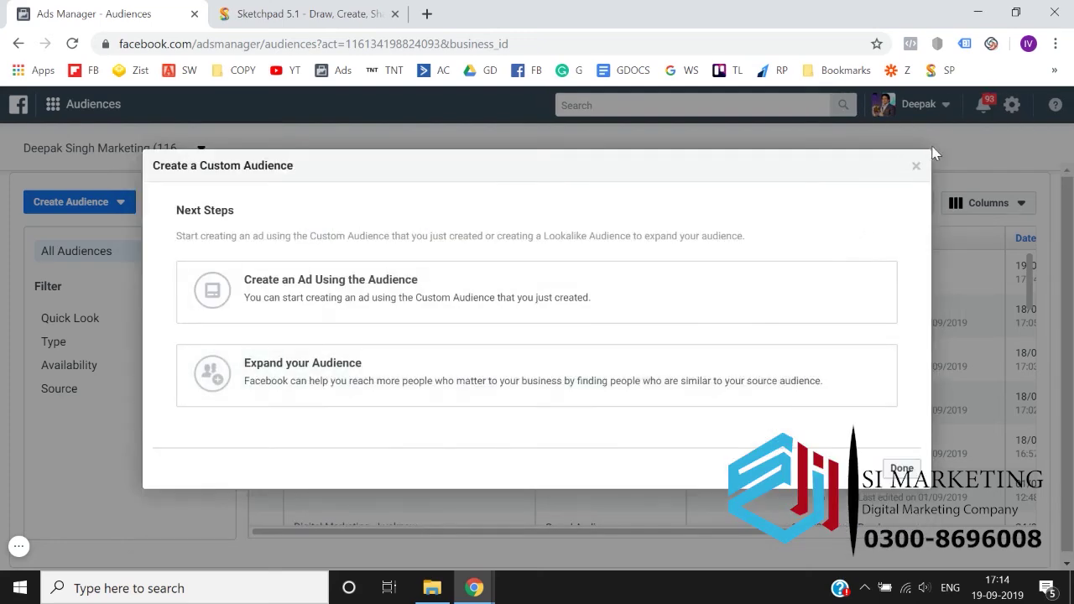
{"action": "left_click", "coordinate": [914, 168]}
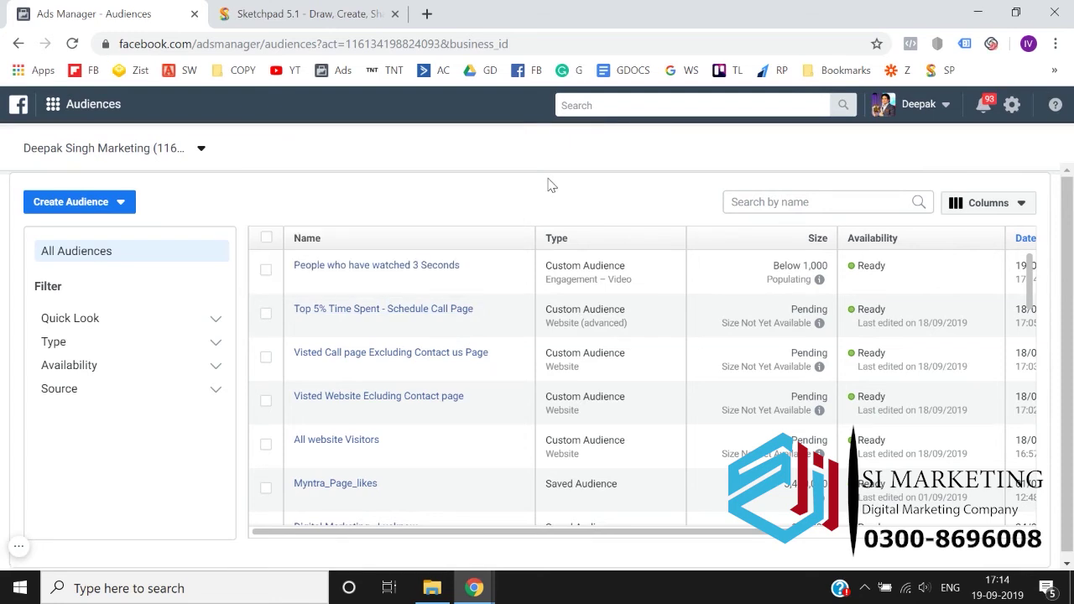
Start another video-based Custom Audience with engagement set to people who viewed at least ten seconds of your video
{"action": "left_click", "coordinate": [92, 213]}
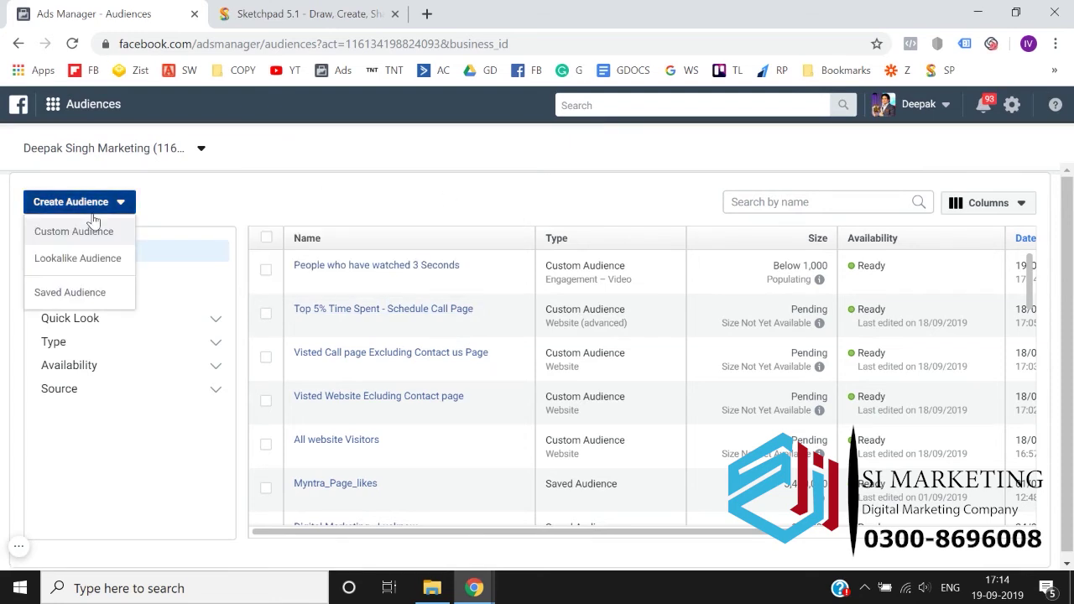
{"action": "left_click", "coordinate": [86, 242]}
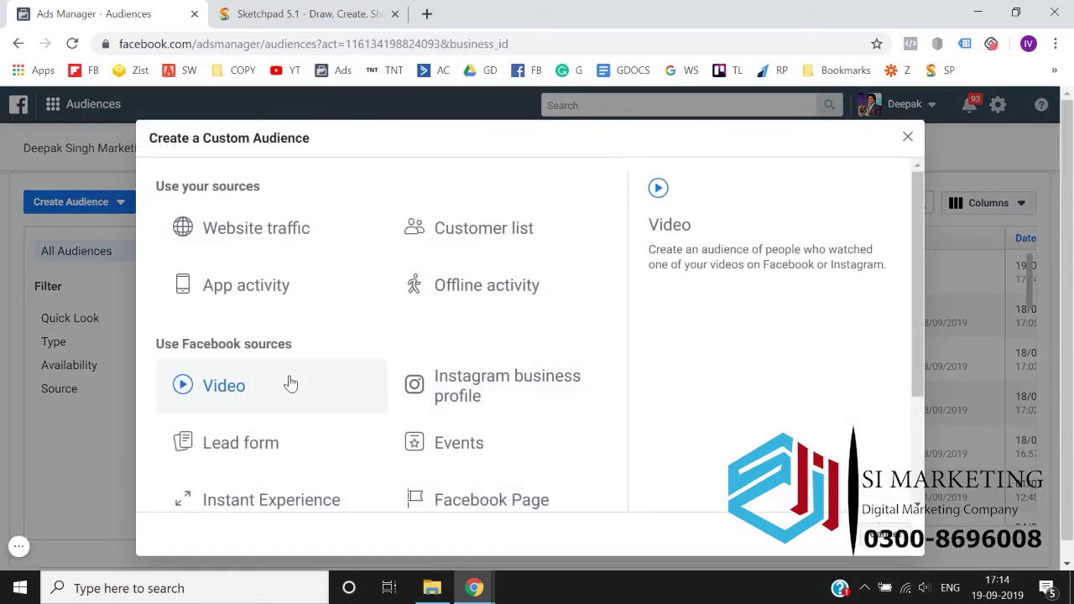
{"action": "left_click", "coordinate": [239, 415]}
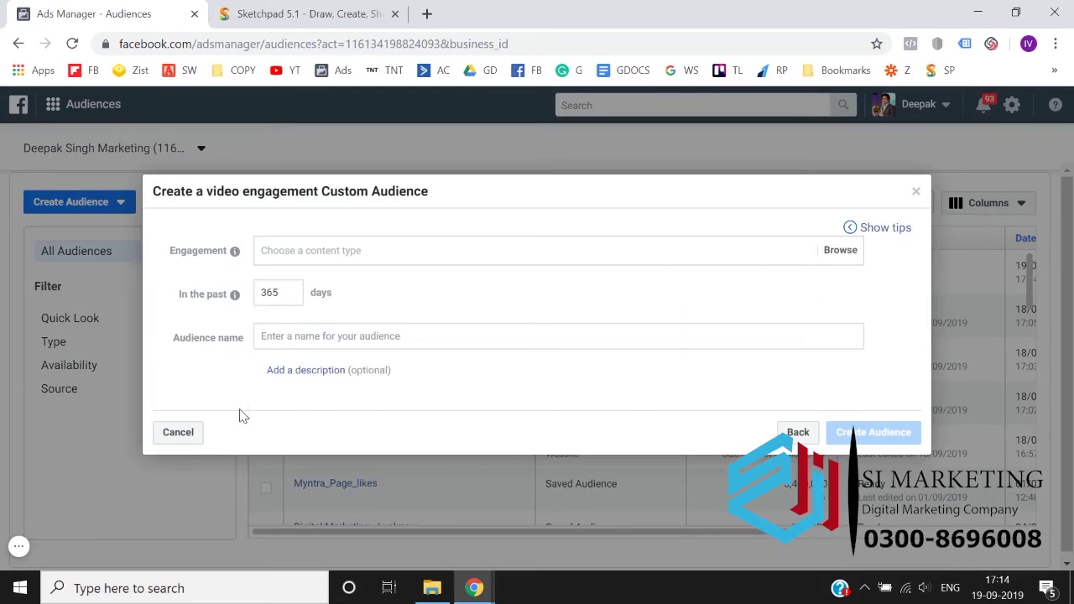
{"action": "left_click", "coordinate": [295, 259]}
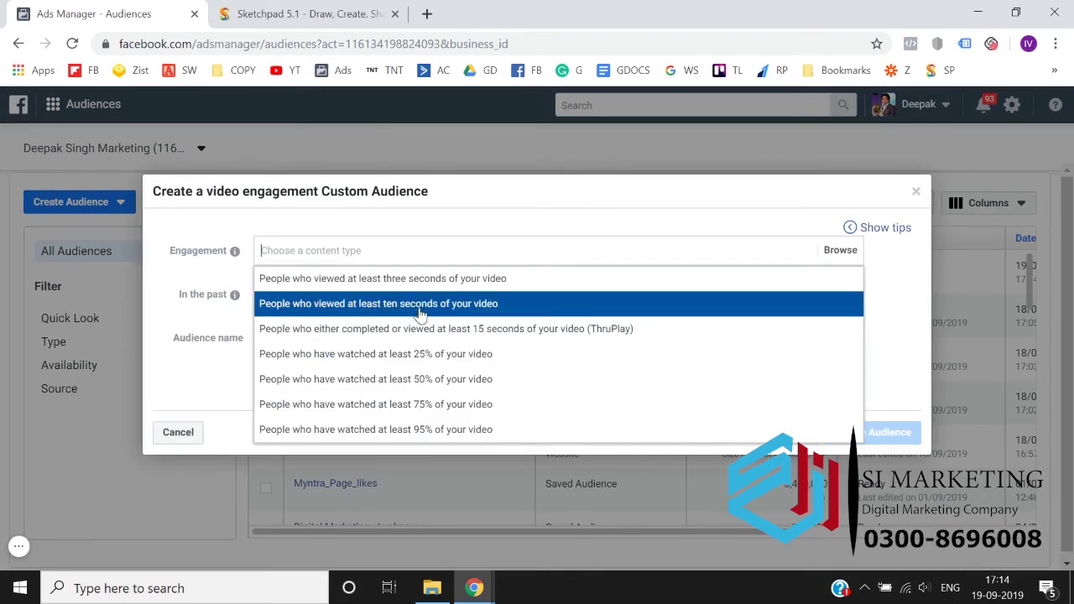
{"action": "left_click", "coordinate": [420, 303]}
Choose the videos Remarketing 1_Screenshot.mp4, Stop.mp4 and Sep 15.mp4 for the ten-second audience and confirm the selection
{"action": "left_click", "coordinate": [297, 272]}
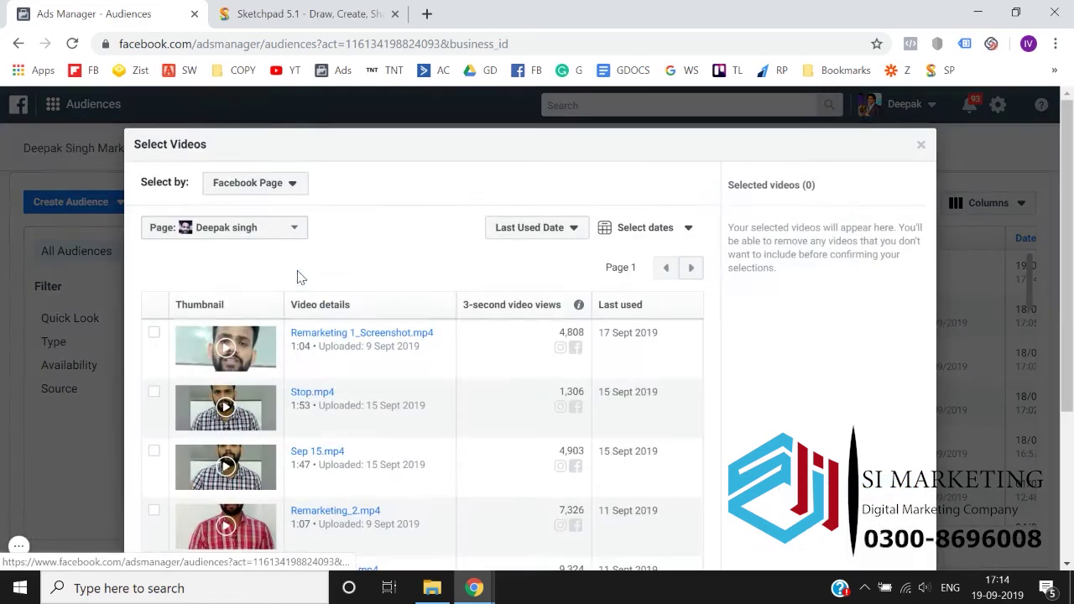
{"action": "left_click", "coordinate": [153, 334]}
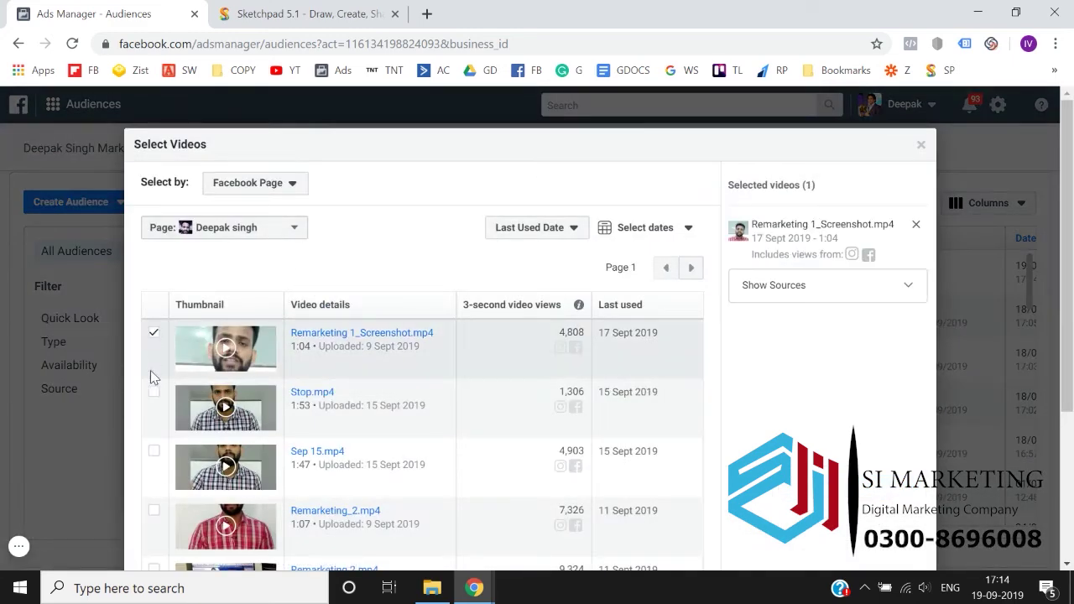
{"action": "left_click", "coordinate": [153, 392]}
{"action": "left_click", "coordinate": [153, 452]}
{"action": "scroll", "coordinate": [152, 457], "scroll_direction": "down", "scroll_amount": 3}
{"action": "left_click", "coordinate": [898, 515]}
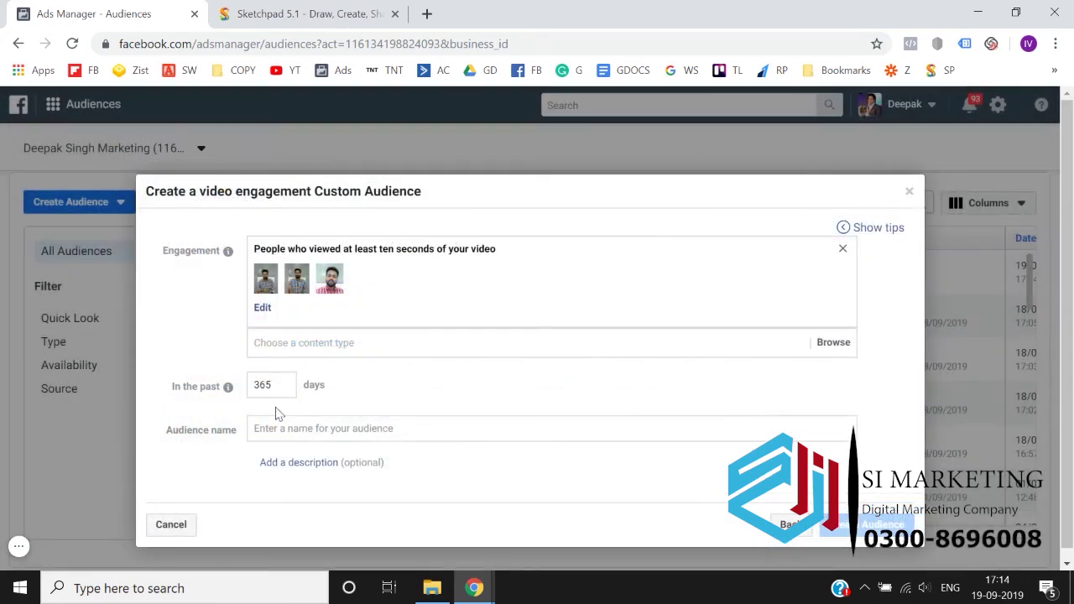
Name the audience "Watched 10 Seconds", create it and dismiss the follow-up dialogs
{"action": "left_click", "coordinate": [284, 432]}
{"action": "type", "text": "Watched 10 Seconds"}
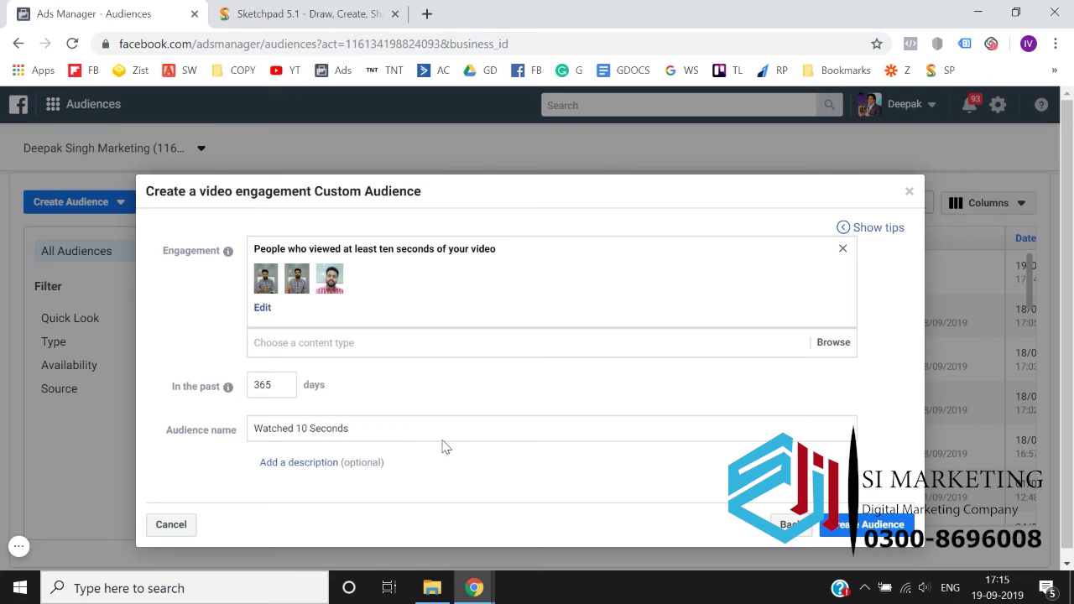
{"action": "left_click", "coordinate": [835, 525]}
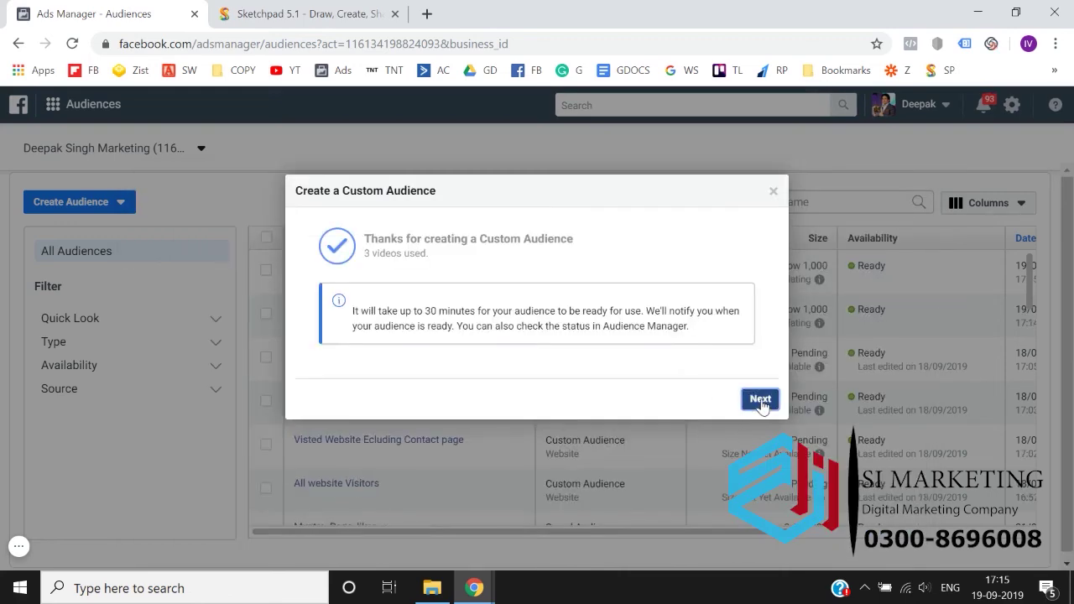
{"action": "left_click", "coordinate": [760, 401]}
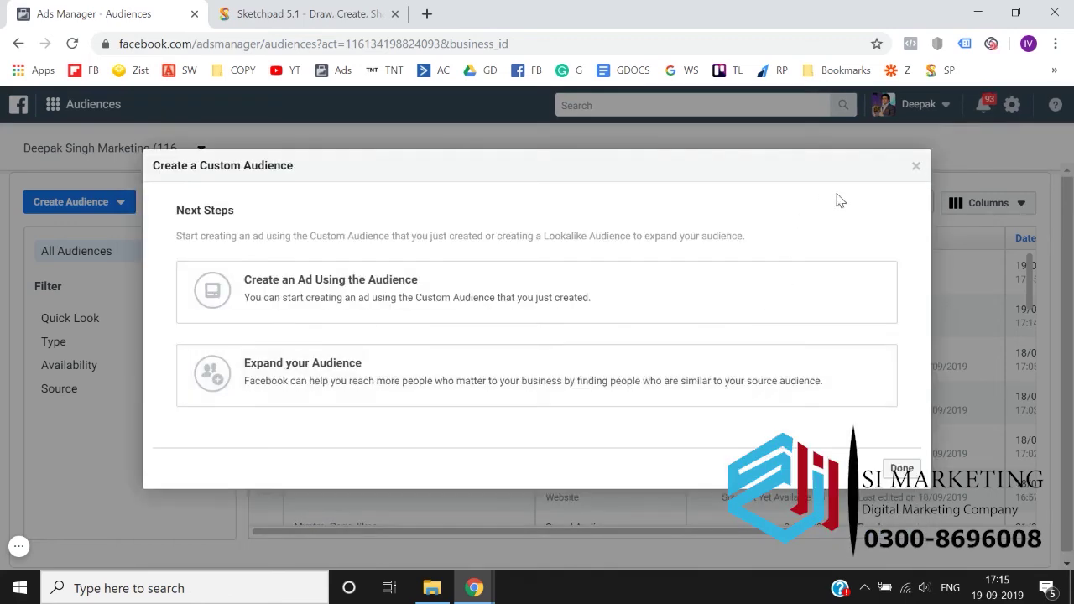
{"action": "left_click", "coordinate": [916, 168]}
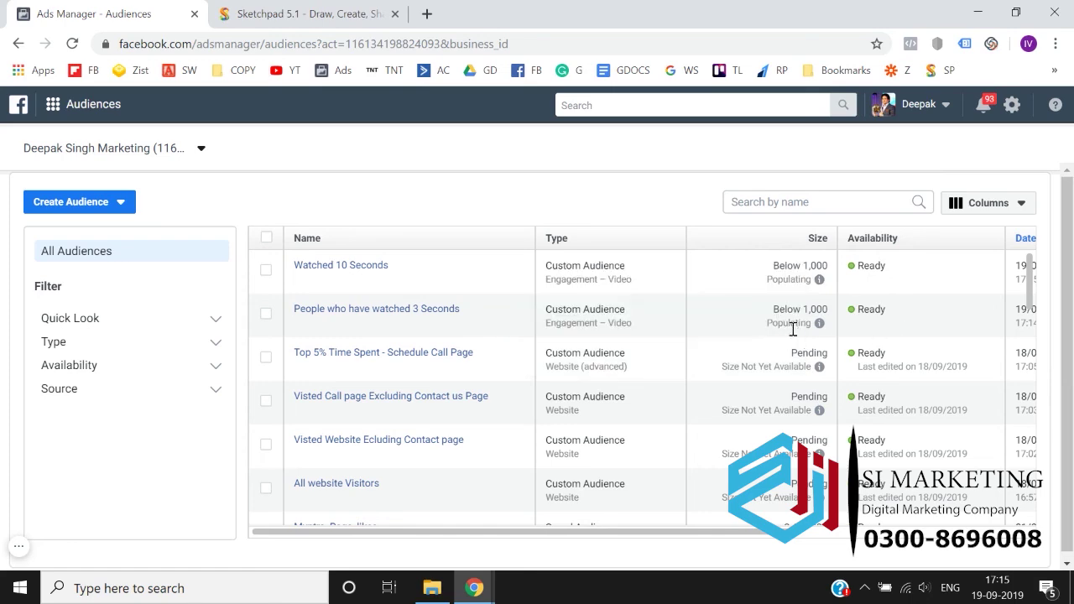
Start a third video-based Custom Audience with engagement set to people who have watched at least 50% of your video
{"action": "left_click", "coordinate": [81, 203]}
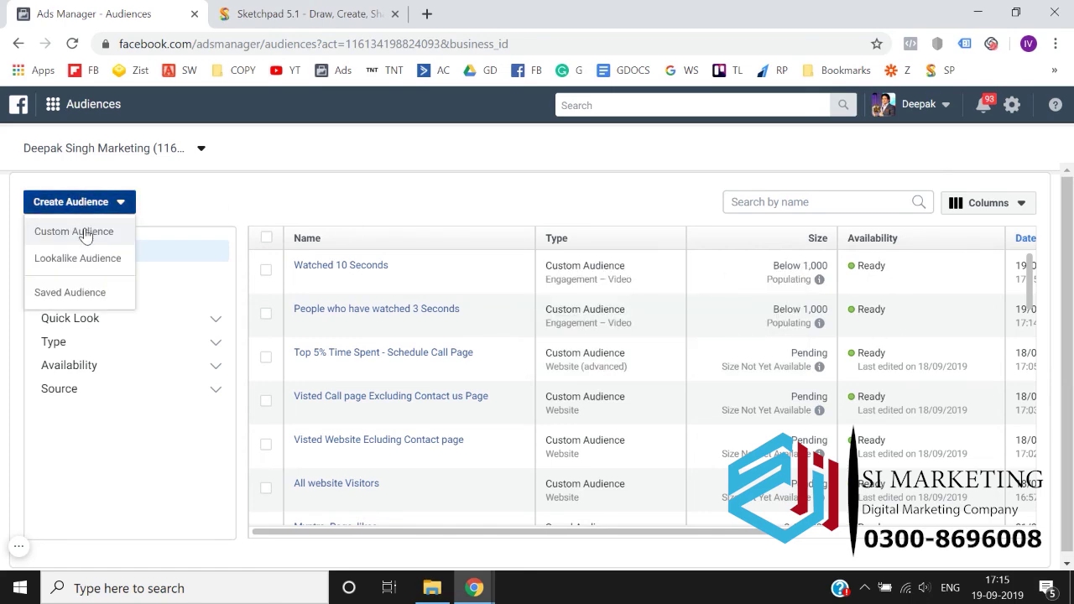
{"action": "left_click", "coordinate": [85, 234]}
{"action": "left_click", "coordinate": [271, 401]}
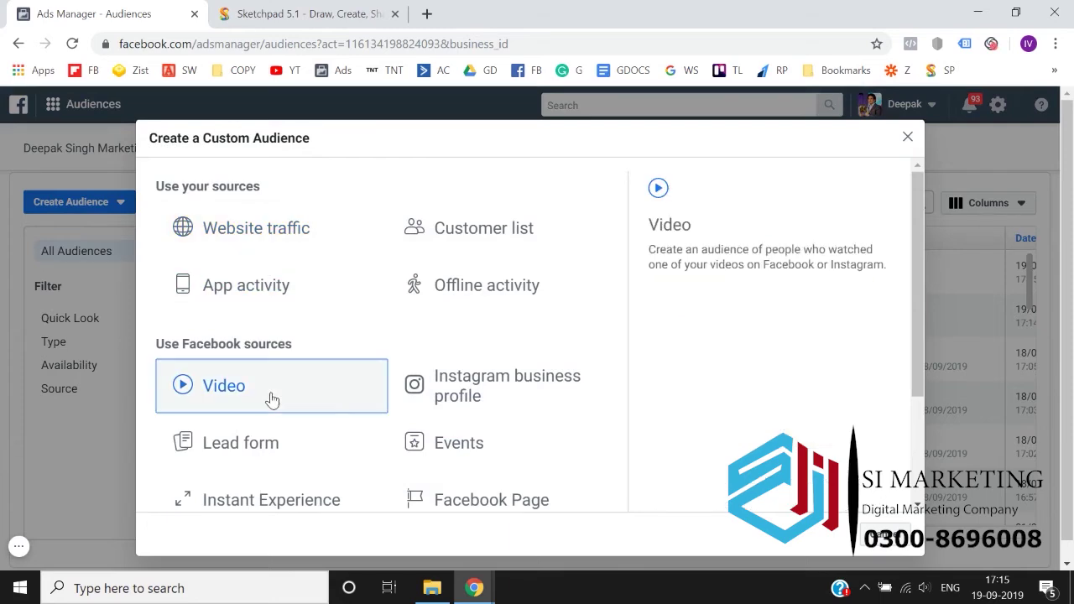
{"action": "left_click", "coordinate": [328, 248]}
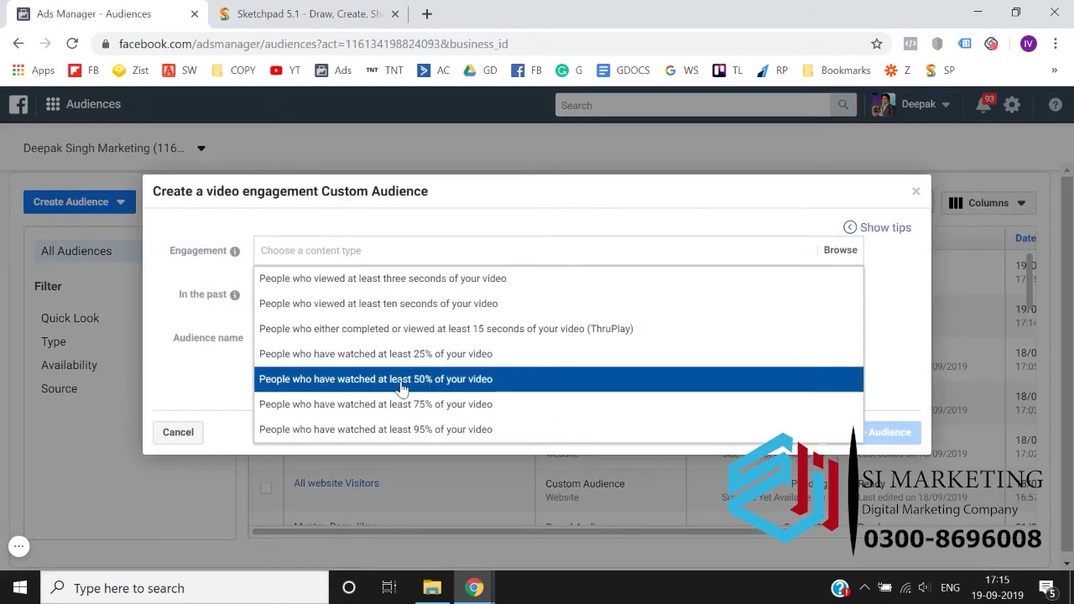
{"action": "left_click", "coordinate": [448, 382]}
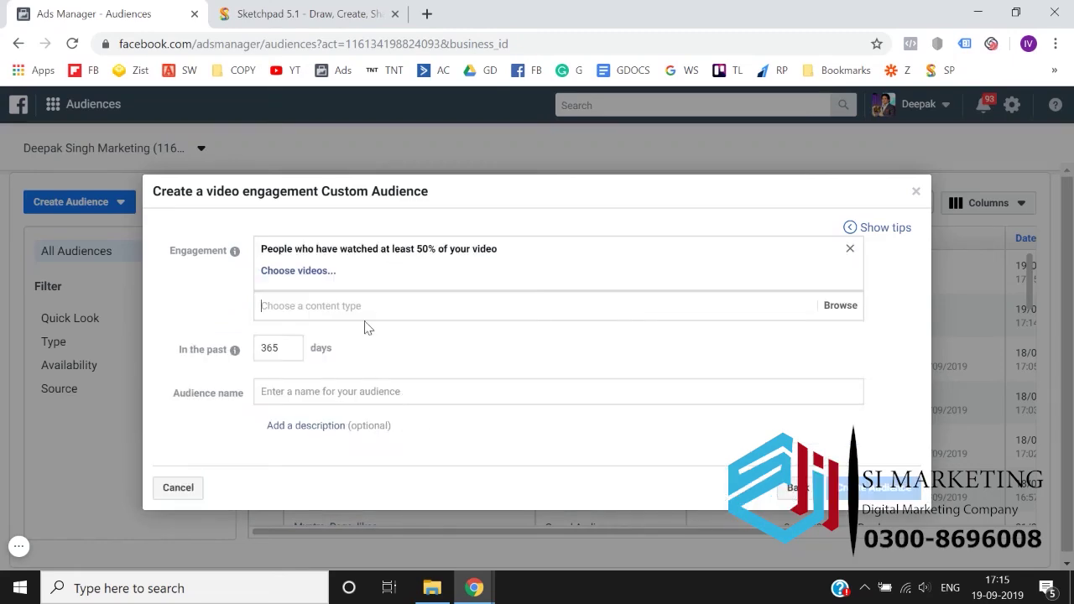
Choose the videos Remarketing 1_Screenshot.mp4 and Stop.mp4 for the 50% audience and confirm the selection
{"action": "left_click", "coordinate": [299, 271]}
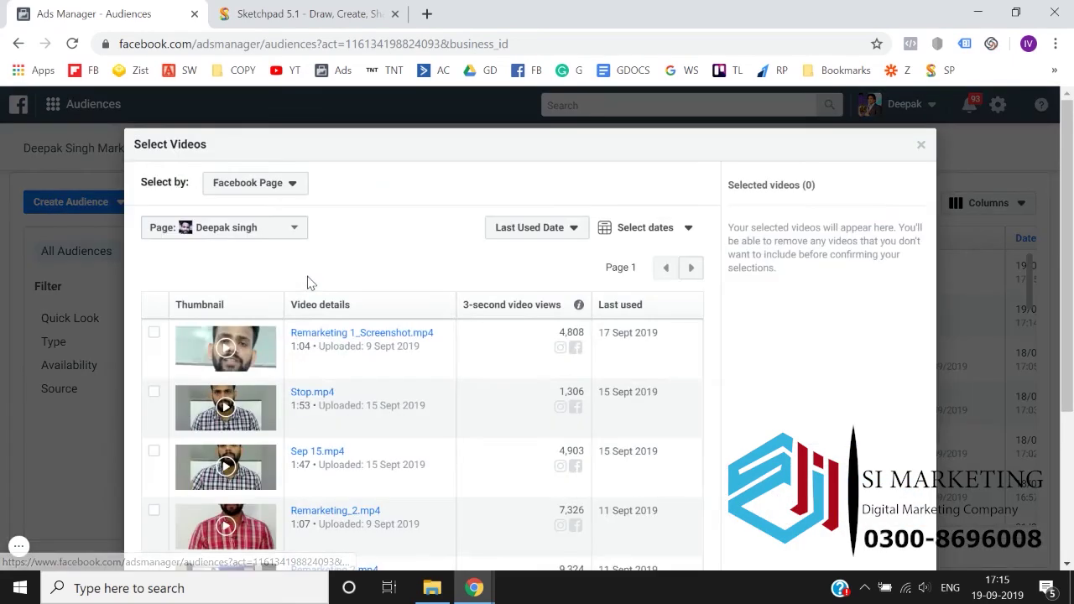
{"action": "left_click", "coordinate": [154, 334]}
{"action": "left_click", "coordinate": [154, 395]}
{"action": "scroll", "coordinate": [481, 412], "scroll_direction": "down", "scroll_amount": 3}
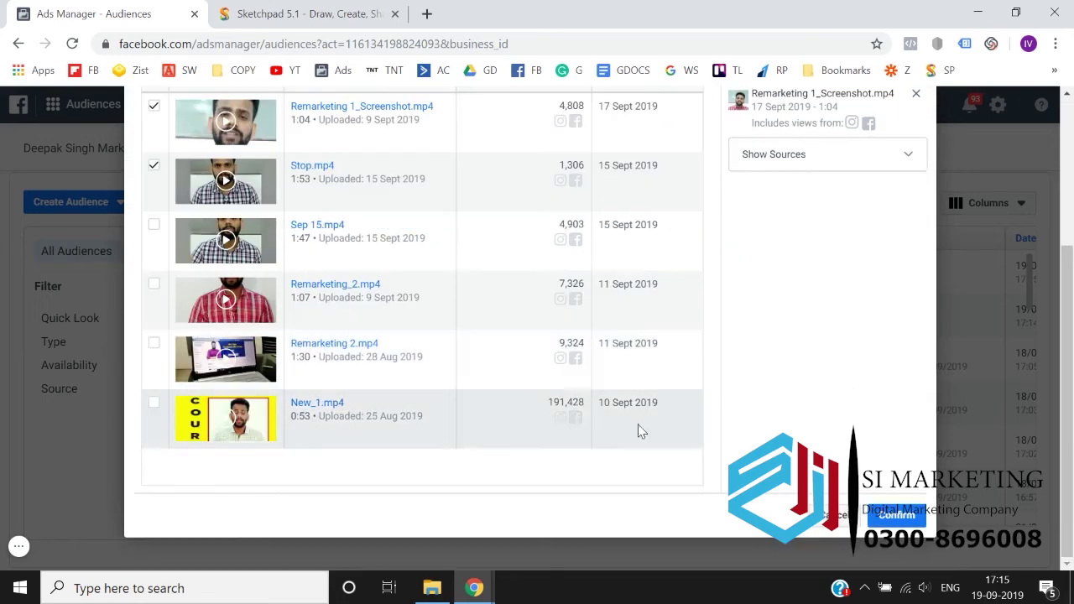
{"action": "left_click", "coordinate": [896, 514]}
Name the audience "Watched 25%", create it and close the confirmation dialog
{"action": "left_click", "coordinate": [289, 428]}
{"action": "type", "text": "Watched 25%"}
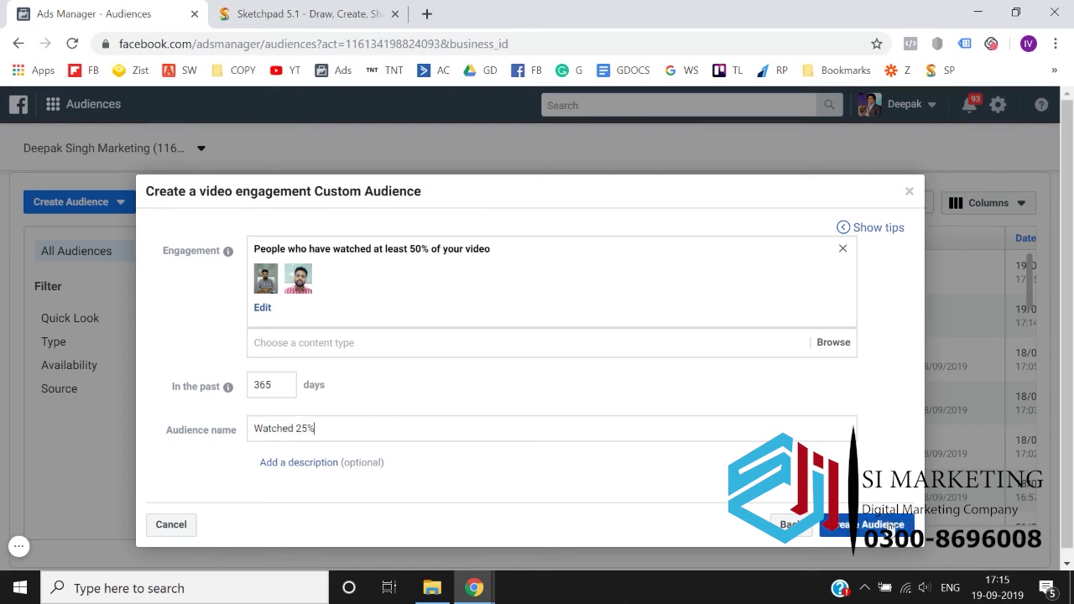
{"action": "left_click", "coordinate": [889, 526]}
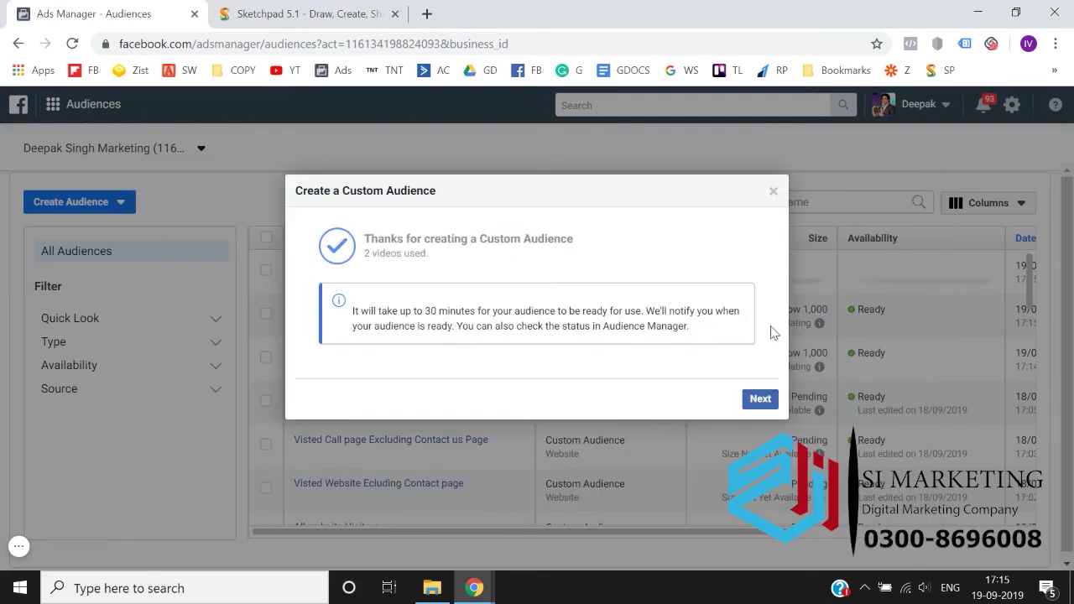
{"action": "left_click", "coordinate": [773, 193]}
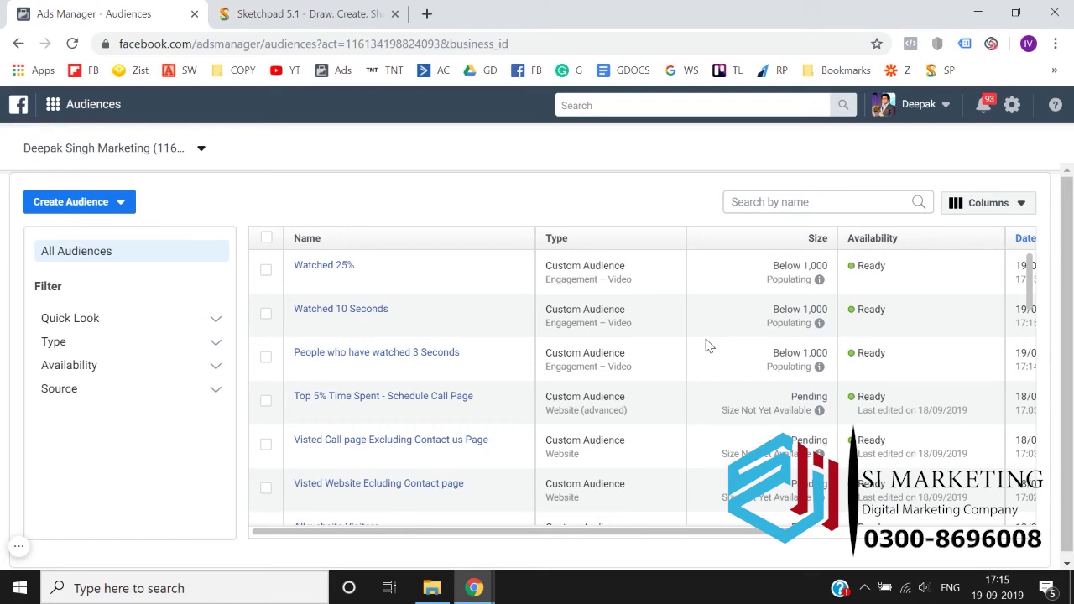
Switch to Sketchpad and draw a freehand square on a blank area of the canvas with the pencil
{"action": "left_click", "coordinate": [358, 9]}
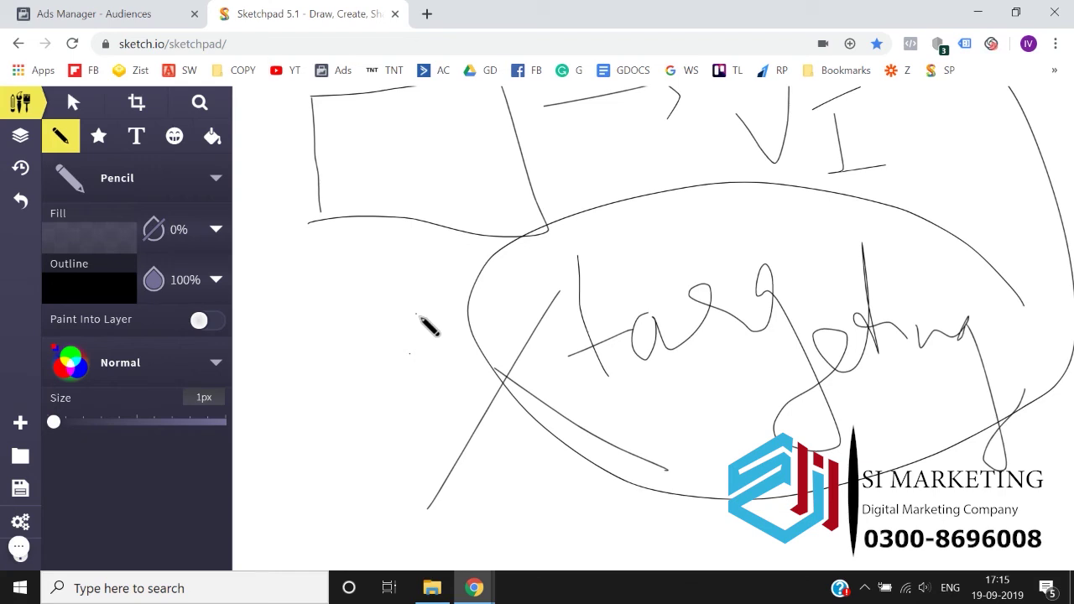
{"action": "scroll", "coordinate": [427, 326], "scroll_direction": "down", "scroll_amount": 10}
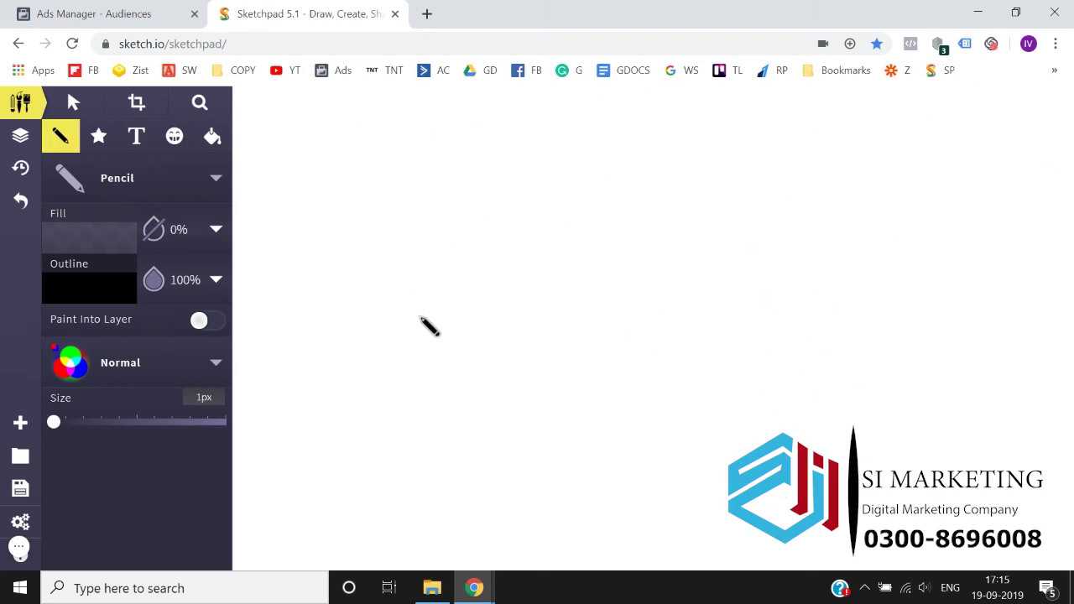
{"action": "left_click_drag", "start_coordinate": [300, 192], "coordinate": [309, 316]}
{"action": "left_click_drag", "start_coordinate": [301, 192], "coordinate": [418, 252]}
{"action": "left_click_drag", "start_coordinate": [434, 296], "coordinate": [304, 304]}
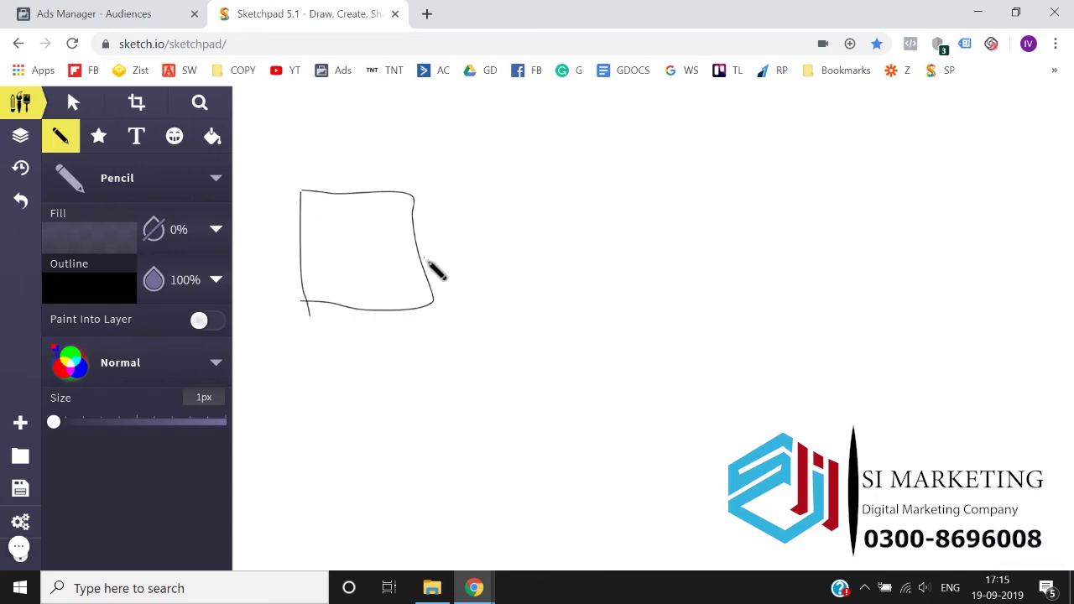
Draw an arrow leading from the square to a handwritten "VI" and circle the label
{"action": "mouse_move", "coordinate": [424, 256]}
{"action": "left_mouse_down"}
{"action": "mouse_move", "coordinate": [533, 250]}
{"action": "mouse_move", "coordinate": [537, 262]}
{"action": "left_mouse_up"}
{"action": "mouse_move", "coordinate": [567, 221]}
{"action": "left_mouse_down"}
{"action": "mouse_move", "coordinate": [581, 245]}
{"action": "mouse_move", "coordinate": [616, 178]}
{"action": "left_mouse_up"}
{"action": "left_click_drag", "start_coordinate": [648, 217], "coordinate": [653, 256]}
{"action": "mouse_move", "coordinate": [667, 162]}
{"action": "left_mouse_down"}
{"action": "mouse_move", "coordinate": [644, 162]}
{"action": "mouse_move", "coordinate": [702, 203]}
{"action": "mouse_move", "coordinate": [686, 134]}
{"action": "left_mouse_up"}
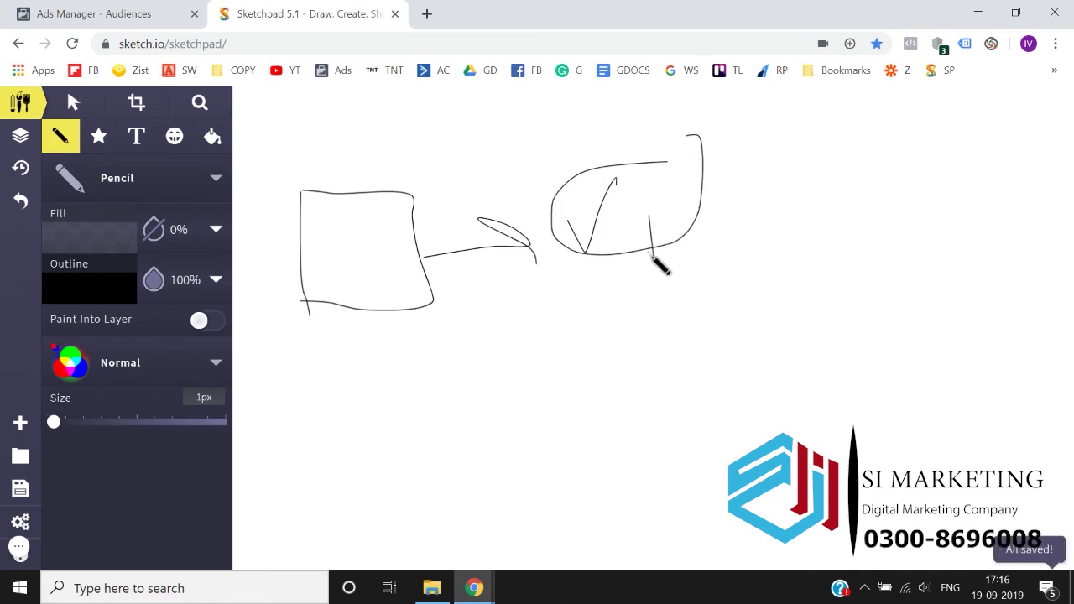
Draw a downward arrow from the circled "VI" to a new box labelled "L.P"
{"action": "mouse_move", "coordinate": [628, 256]}
{"action": "left_mouse_down"}
{"action": "mouse_move", "coordinate": [630, 319]}
{"action": "mouse_move", "coordinate": [610, 356]}
{"action": "mouse_move", "coordinate": [659, 347]}
{"action": "left_mouse_up"}
{"action": "left_click_drag", "start_coordinate": [591, 405], "coordinate": [579, 486]}
{"action": "mouse_move", "coordinate": [591, 403]}
{"action": "left_mouse_down"}
{"action": "mouse_move", "coordinate": [735, 458]}
{"action": "mouse_move", "coordinate": [572, 493]}
{"action": "left_mouse_up"}
{"action": "mouse_move", "coordinate": [634, 412]}
{"action": "left_mouse_down"}
{"action": "mouse_move", "coordinate": [625, 476]}
{"action": "mouse_move", "coordinate": [713, 436]}
{"action": "mouse_move", "coordinate": [680, 464]}
{"action": "left_mouse_up"}
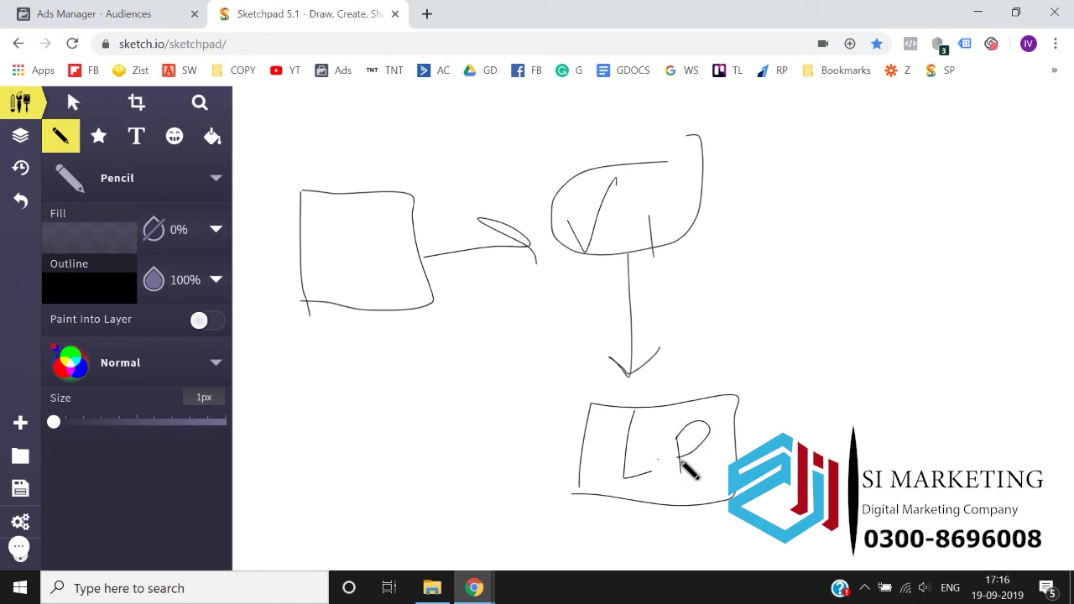
Draw a curved arrow from the square to "VI" and an arrow from a small diamond down to the "L.P" box
{"action": "mouse_move", "coordinate": [365, 279]}
{"action": "left_mouse_down"}
{"action": "mouse_move", "coordinate": [394, 271]}
{"action": "mouse_move", "coordinate": [408, 233]}
{"action": "mouse_move", "coordinate": [596, 158]}
{"action": "left_mouse_up"}
{"action": "mouse_move", "coordinate": [691, 252]}
{"action": "left_mouse_down"}
{"action": "mouse_move", "coordinate": [710, 254]}
{"action": "mouse_move", "coordinate": [716, 283]}
{"action": "mouse_move", "coordinate": [713, 364]}
{"action": "mouse_move", "coordinate": [690, 381]}
{"action": "mouse_move", "coordinate": [699, 401]}
{"action": "left_mouse_up"}
Draw an arrow from the "L.P" box toward a handwritten "TY" below the square and circle that label
{"action": "mouse_move", "coordinate": [562, 464]}
{"action": "left_mouse_down"}
{"action": "mouse_move", "coordinate": [395, 470]}
{"action": "mouse_move", "coordinate": [420, 513]}
{"action": "left_mouse_up"}
{"action": "mouse_move", "coordinate": [255, 415]}
{"action": "left_mouse_down"}
{"action": "mouse_move", "coordinate": [311, 366]}
{"action": "mouse_move", "coordinate": [297, 459]}
{"action": "left_mouse_up"}
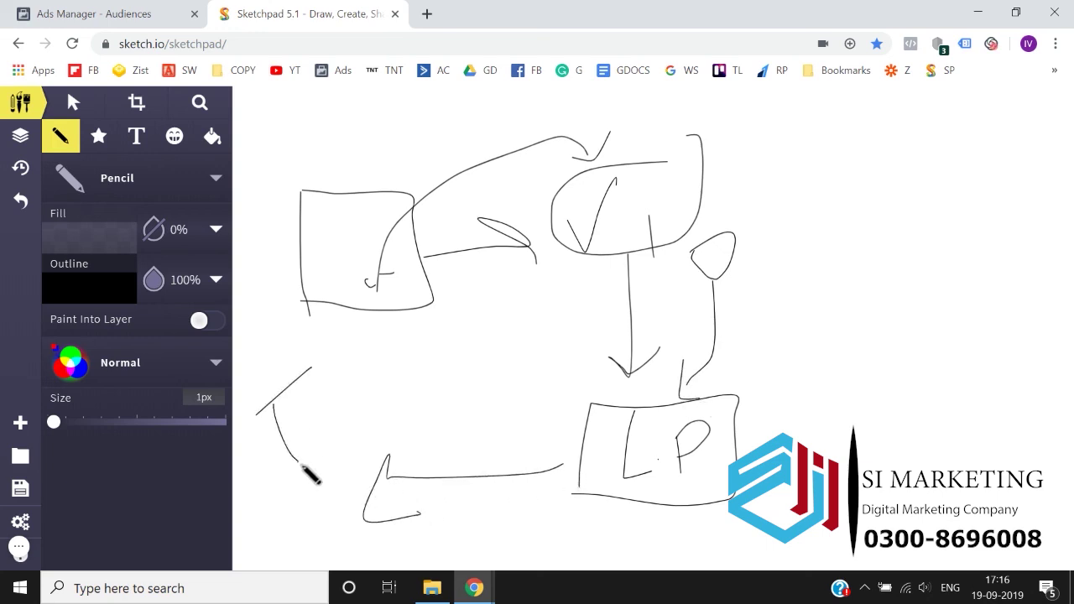
{"action": "left_click_drag", "start_coordinate": [305, 388], "coordinate": [361, 466]}
{"action": "mouse_move", "coordinate": [427, 331]}
{"action": "left_mouse_down"}
{"action": "mouse_move", "coordinate": [276, 366]}
{"action": "mouse_move", "coordinate": [426, 327]}
{"action": "left_mouse_up"}
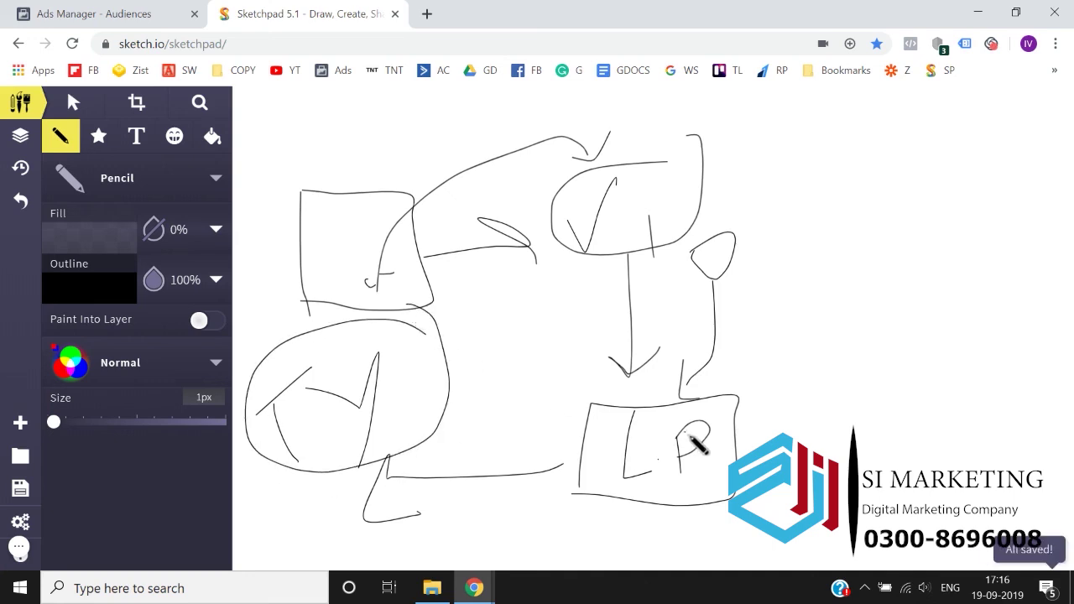
Circle the "L.P" box and "TY", and link them with an oval outline around the letters "RM"
{"action": "mouse_move", "coordinate": [727, 387]}
{"action": "left_mouse_down"}
{"action": "mouse_move", "coordinate": [595, 482]}
{"action": "mouse_move", "coordinate": [730, 395]}
{"action": "left_mouse_up"}
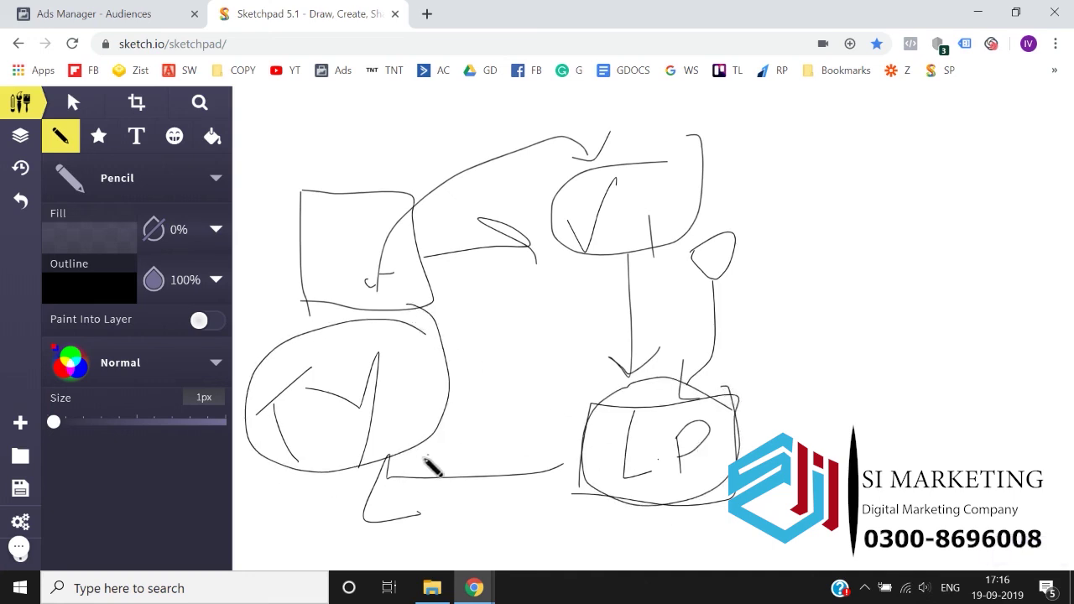
{"action": "mouse_move", "coordinate": [417, 442]}
{"action": "left_mouse_down"}
{"action": "mouse_move", "coordinate": [342, 441]}
{"action": "mouse_move", "coordinate": [378, 391]}
{"action": "left_mouse_up"}
{"action": "mouse_move", "coordinate": [480, 382]}
{"action": "left_mouse_down"}
{"action": "mouse_move", "coordinate": [494, 432]}
{"action": "mouse_move", "coordinate": [489, 402]}
{"action": "mouse_move", "coordinate": [522, 411]}
{"action": "mouse_move", "coordinate": [566, 372]}
{"action": "mouse_move", "coordinate": [576, 390]}
{"action": "left_mouse_up"}
{"action": "mouse_move", "coordinate": [593, 316]}
{"action": "left_mouse_down"}
{"action": "mouse_move", "coordinate": [611, 346]}
{"action": "mouse_move", "coordinate": [594, 261]}
{"action": "left_mouse_up"}
Write "95%" above "VI" and circle it, and retrace the diamond and its arrow to the "L.P" box
{"action": "mouse_move", "coordinate": [629, 114]}
{"action": "left_mouse_down"}
{"action": "mouse_move", "coordinate": [605, 124]}
{"action": "mouse_move", "coordinate": [680, 103]}
{"action": "mouse_move", "coordinate": [682, 146]}
{"action": "left_mouse_up"}
{"action": "left_click_drag", "start_coordinate": [745, 94], "coordinate": [732, 145]}
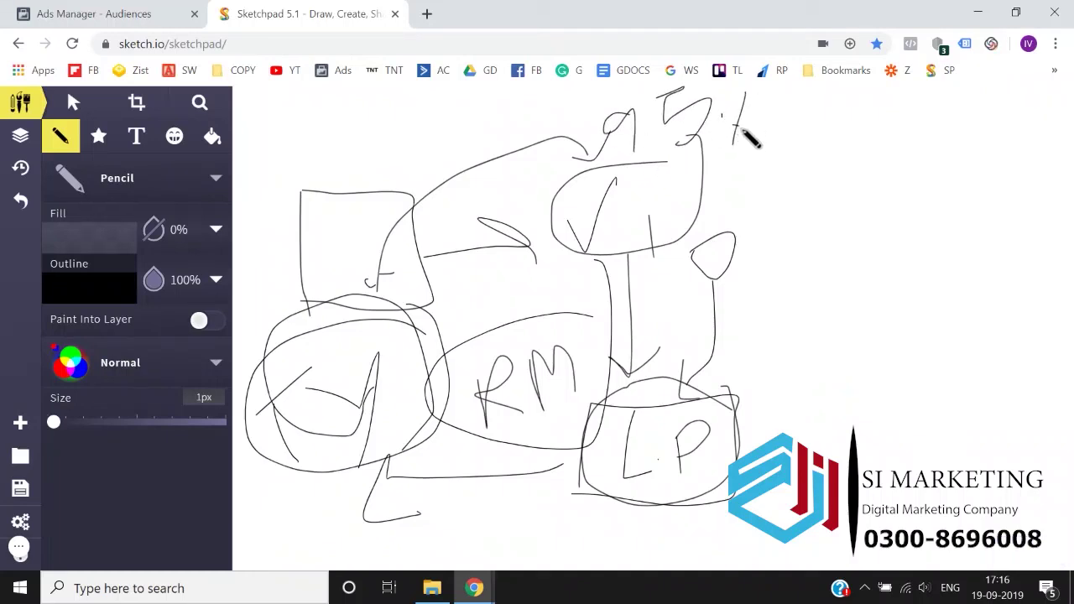
{"action": "left_click_drag", "start_coordinate": [727, 246], "coordinate": [714, 388]}
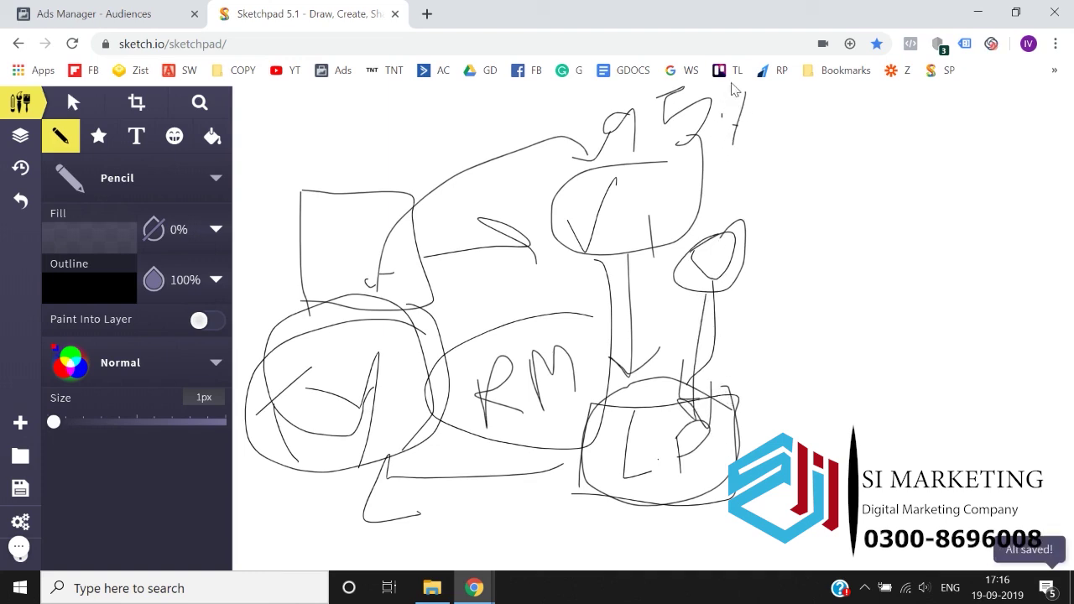
{"action": "mouse_move", "coordinate": [765, 138]}
{"action": "left_mouse_down"}
{"action": "mouse_move", "coordinate": [568, 180]}
{"action": "mouse_move", "coordinate": [713, 101]}
{"action": "mouse_move", "coordinate": [763, 170]}
{"action": "left_mouse_up"}
{"action": "mouse_move", "coordinate": [791, 117]}
{"action": "left_mouse_down"}
{"action": "mouse_move", "coordinate": [755, 96]}
{"action": "mouse_move", "coordinate": [567, 153]}
{"action": "mouse_move", "coordinate": [710, 201]}
{"action": "left_mouse_up"}
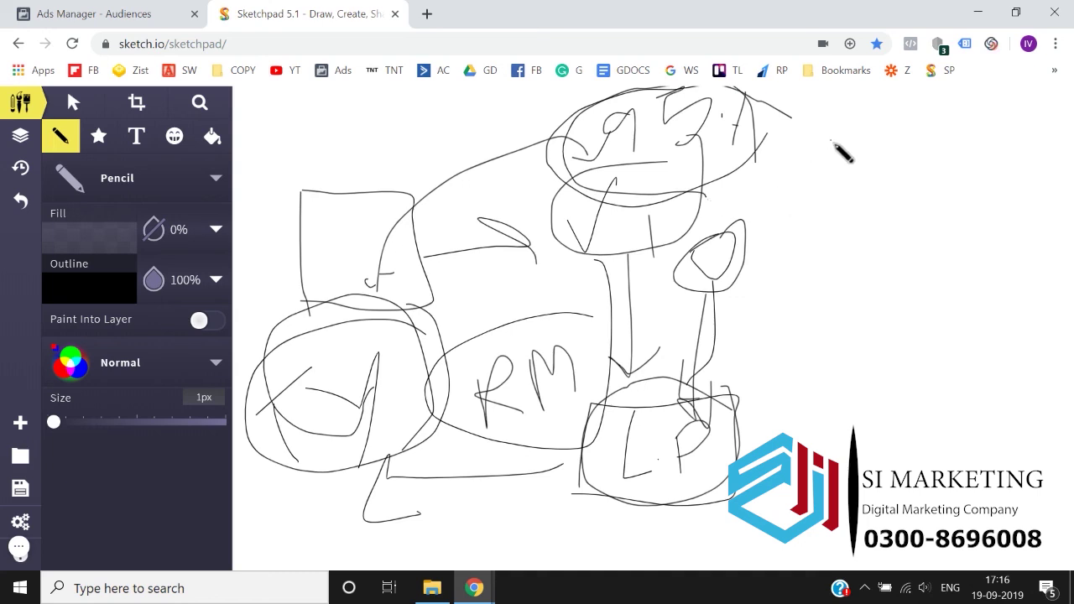
Draw an arrow pointing at "95%" from a new handwritten "L.P A" label and circle the label
{"action": "left_click_drag", "start_coordinate": [831, 140], "coordinate": [707, 133]}
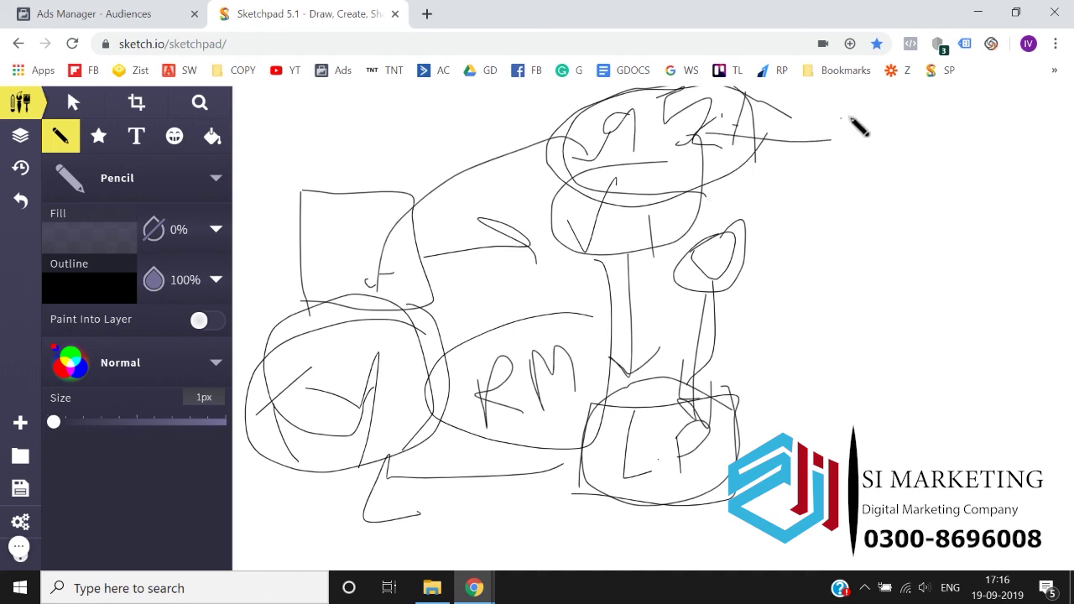
{"action": "mouse_move", "coordinate": [851, 109]}
{"action": "left_mouse_down"}
{"action": "mouse_move", "coordinate": [887, 202]}
{"action": "mouse_move", "coordinate": [957, 190]}
{"action": "mouse_move", "coordinate": [1021, 199]}
{"action": "left_mouse_up"}
{"action": "left_click", "coordinate": [890, 181]}
{"action": "mouse_move", "coordinate": [1033, 134]}
{"action": "left_mouse_down"}
{"action": "mouse_move", "coordinate": [812, 227]}
{"action": "mouse_move", "coordinate": [1067, 88]}
{"action": "left_mouse_up"}
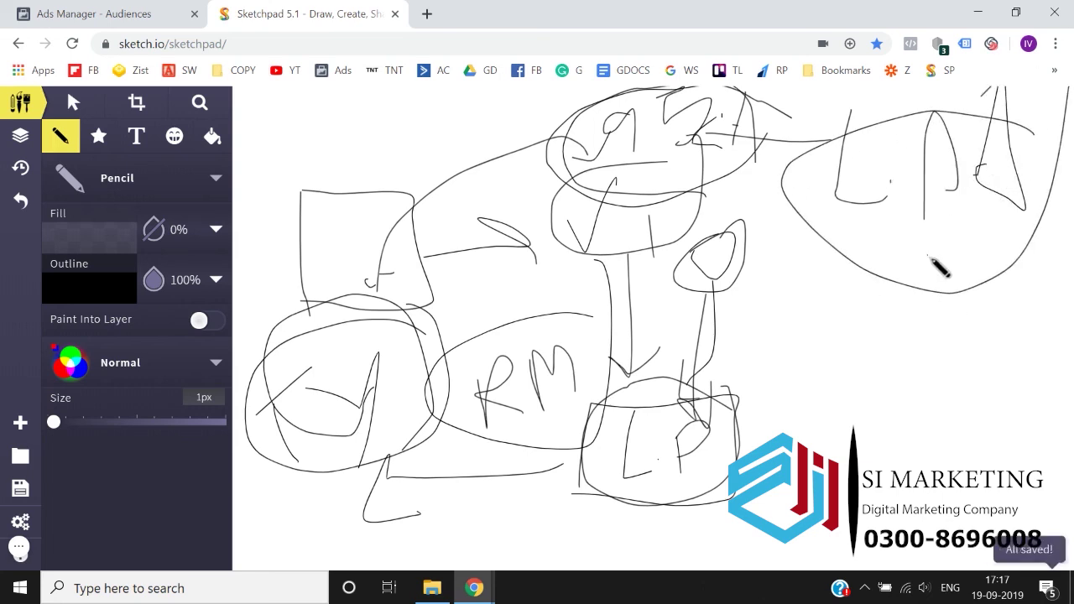